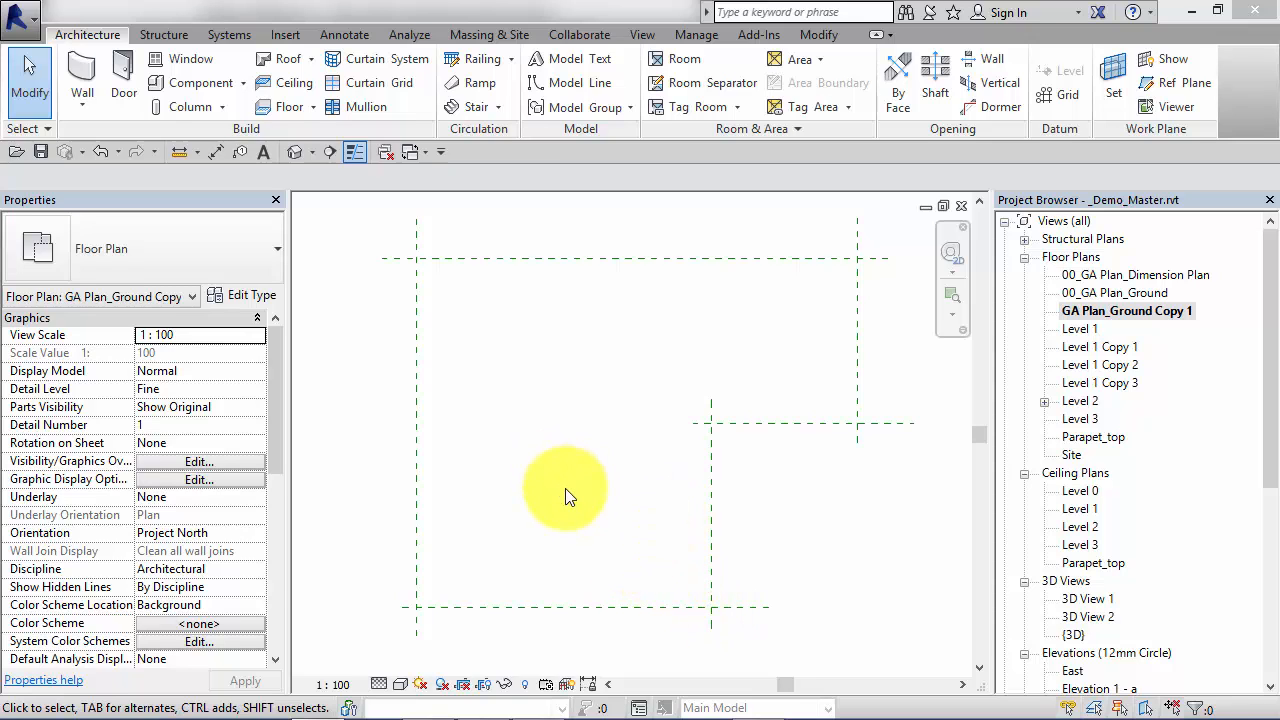
Step: Examine the existing building's ground floor plan and the reference planes on both sides of it
scroll(566, 496, "down", 4)
middle_click_drag(537, 500, 808, 528)
middle_click_drag(541, 530, 563, 562)
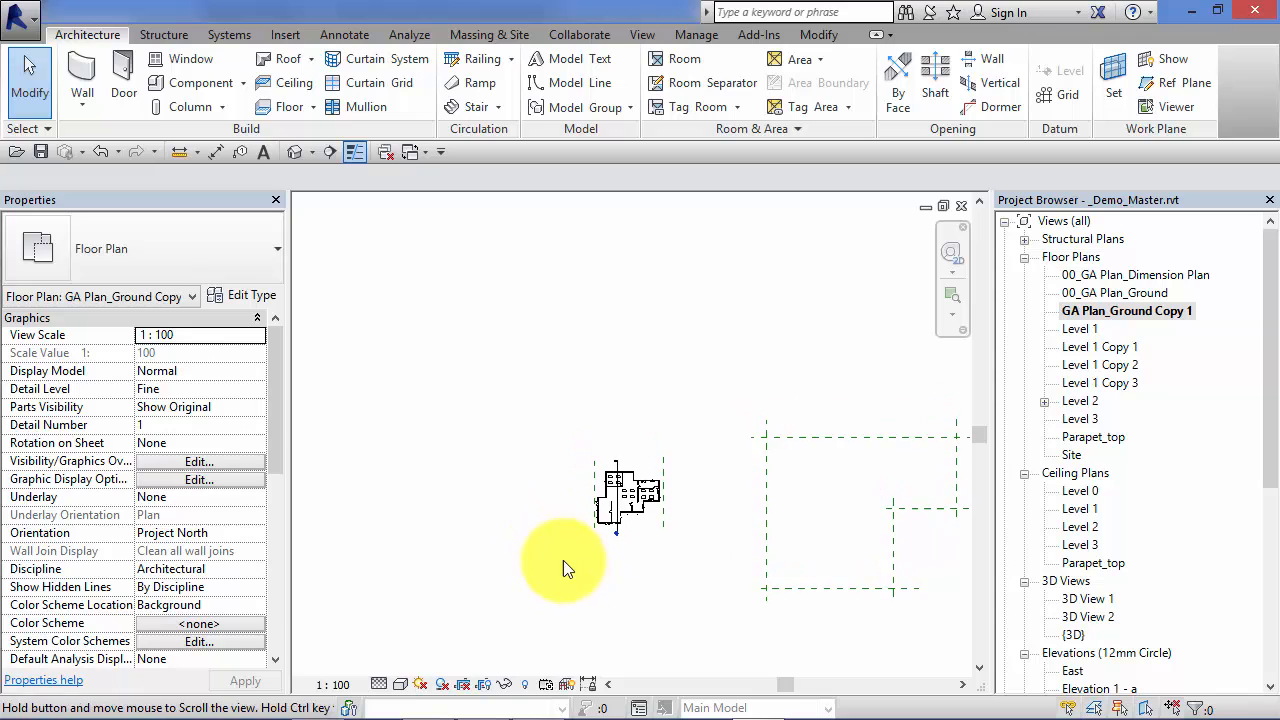
scroll(563, 568, "up", 6)
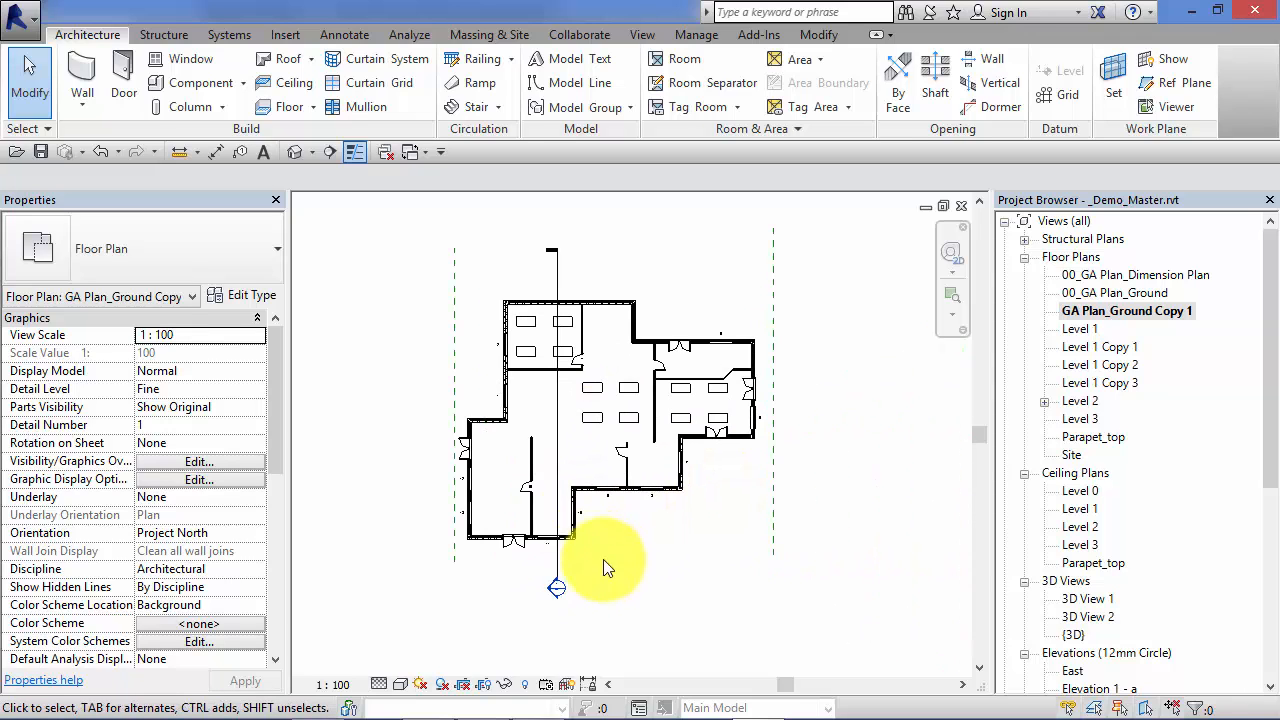
middle_click_drag(651, 543, 714, 563)
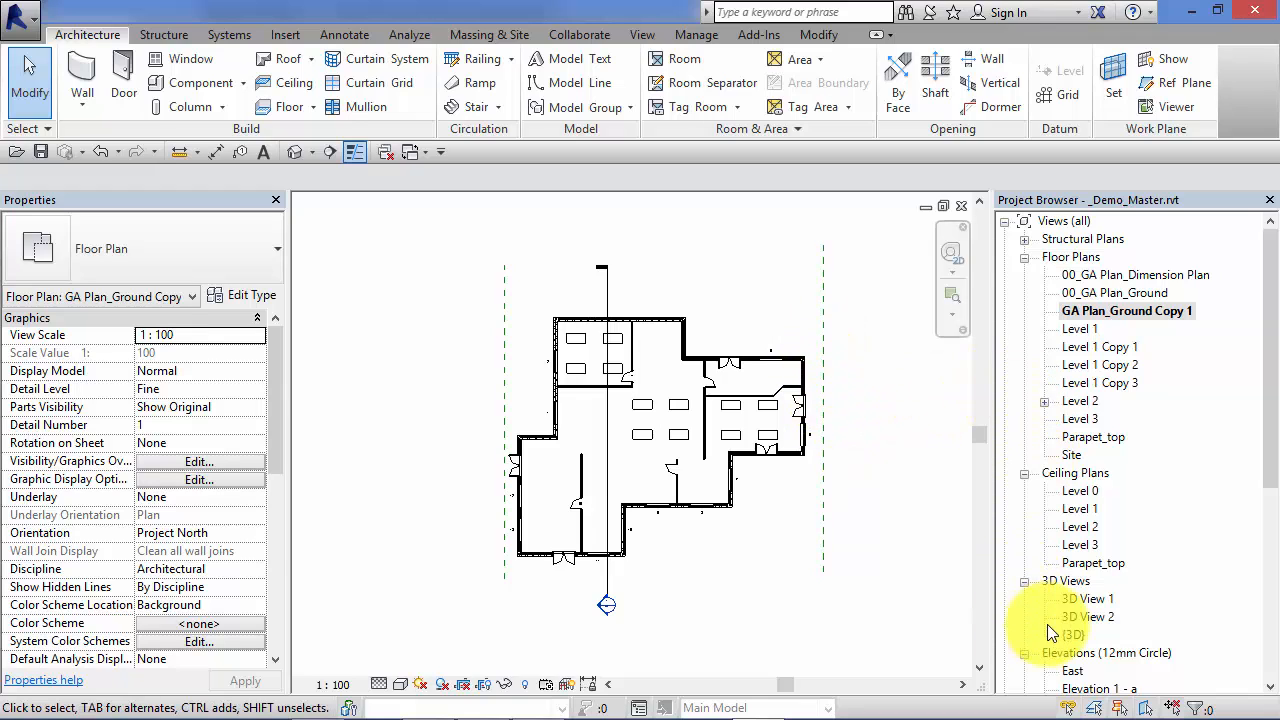
Step: Open the {3D} view and orbit around the building to examine its curved roof
double_click(1074, 634)
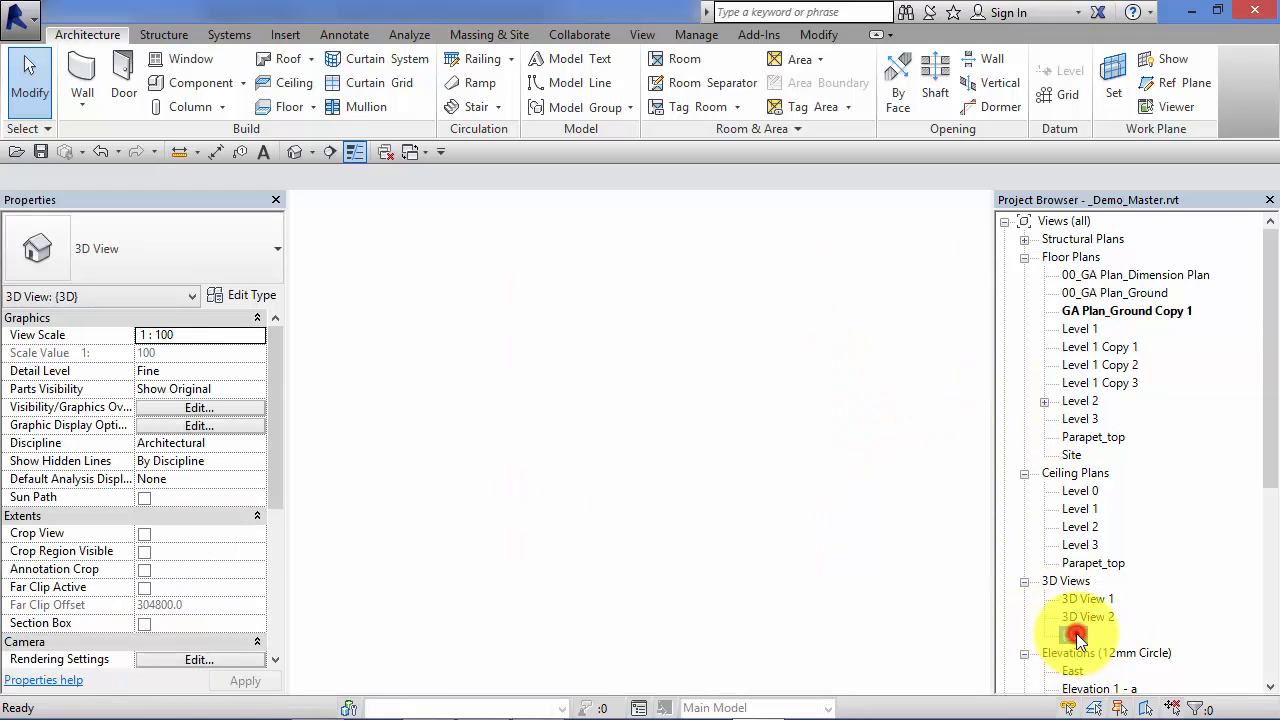
middle_click_drag(745, 598, 730, 601)
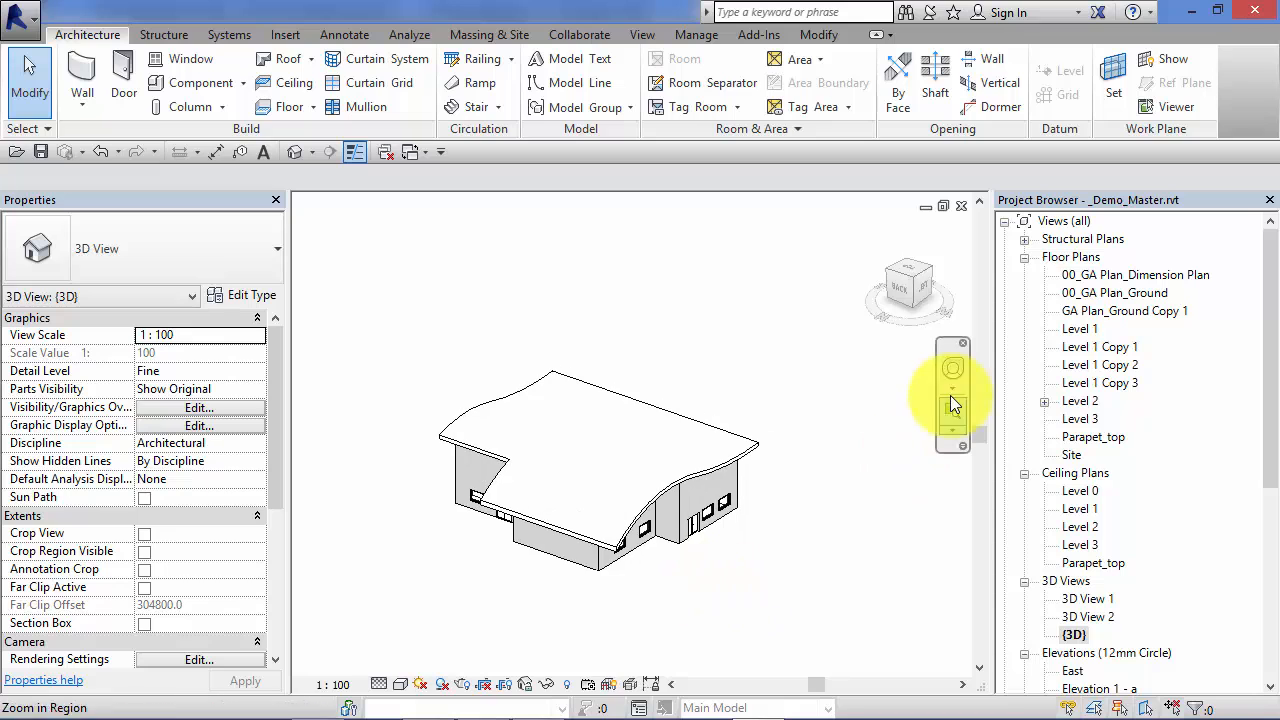
left_click(951, 371)
left_click_drag(880, 471, 416, 549)
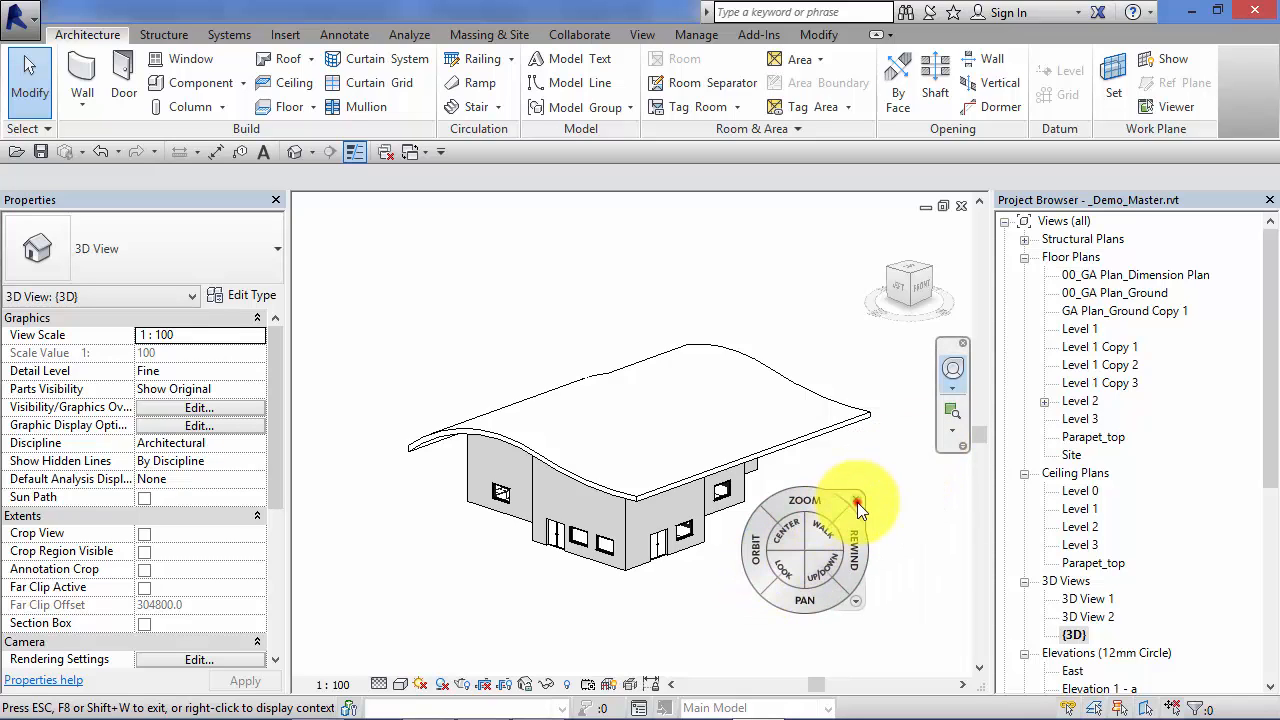
left_click(857, 502)
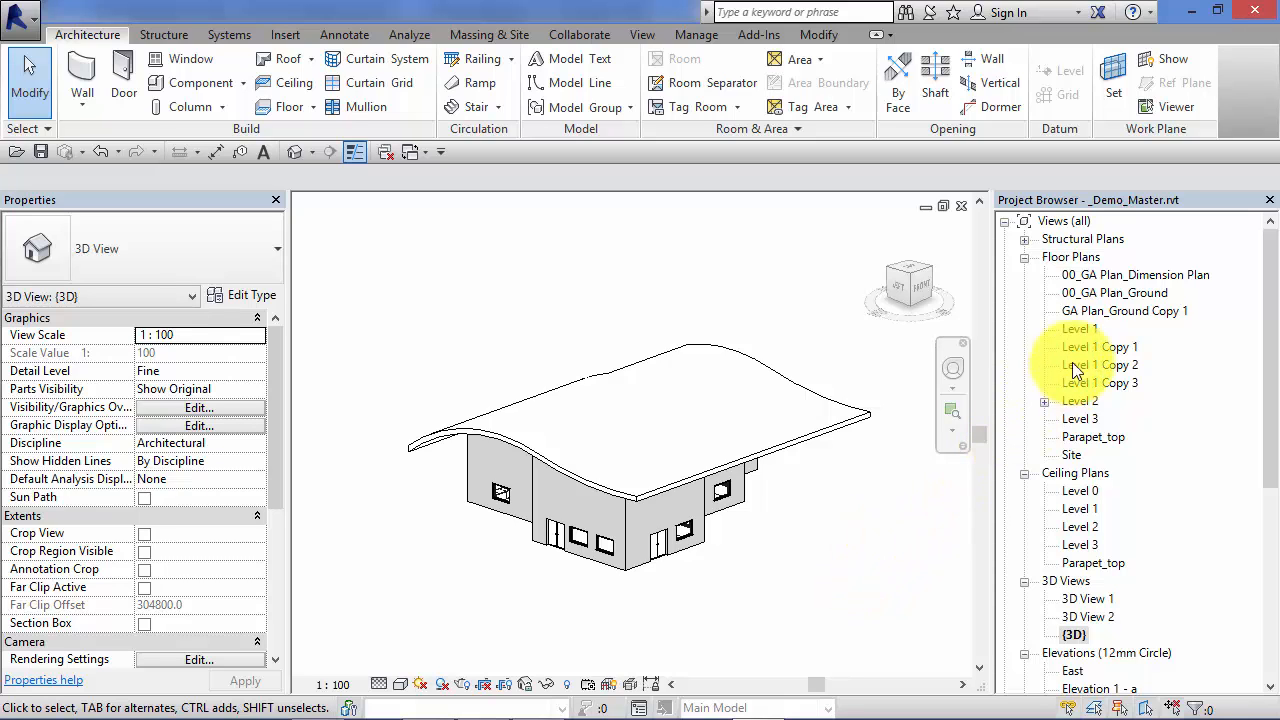
Step: Return to the GA Plan_Ground Copy 1 floor plan and centre the building in view
double_click(1130, 310)
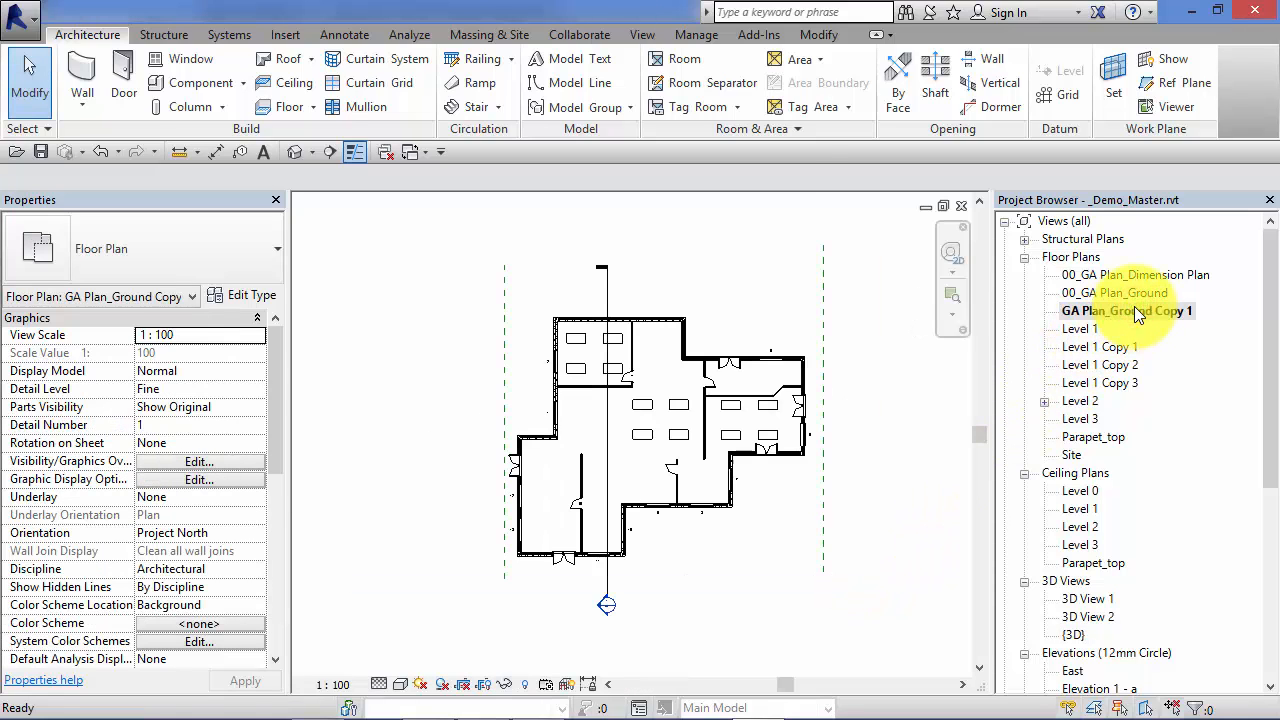
middle_click_drag(857, 486, 771, 523)
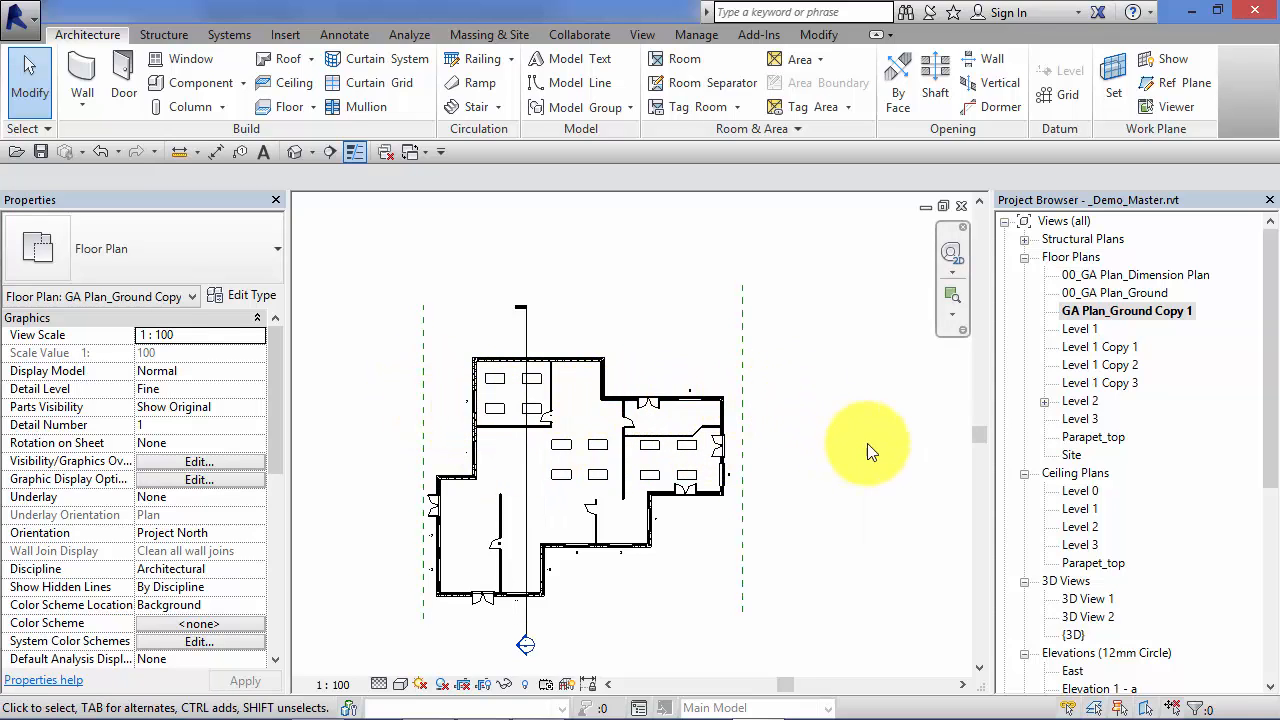
middle_click_drag(887, 467, 912, 467)
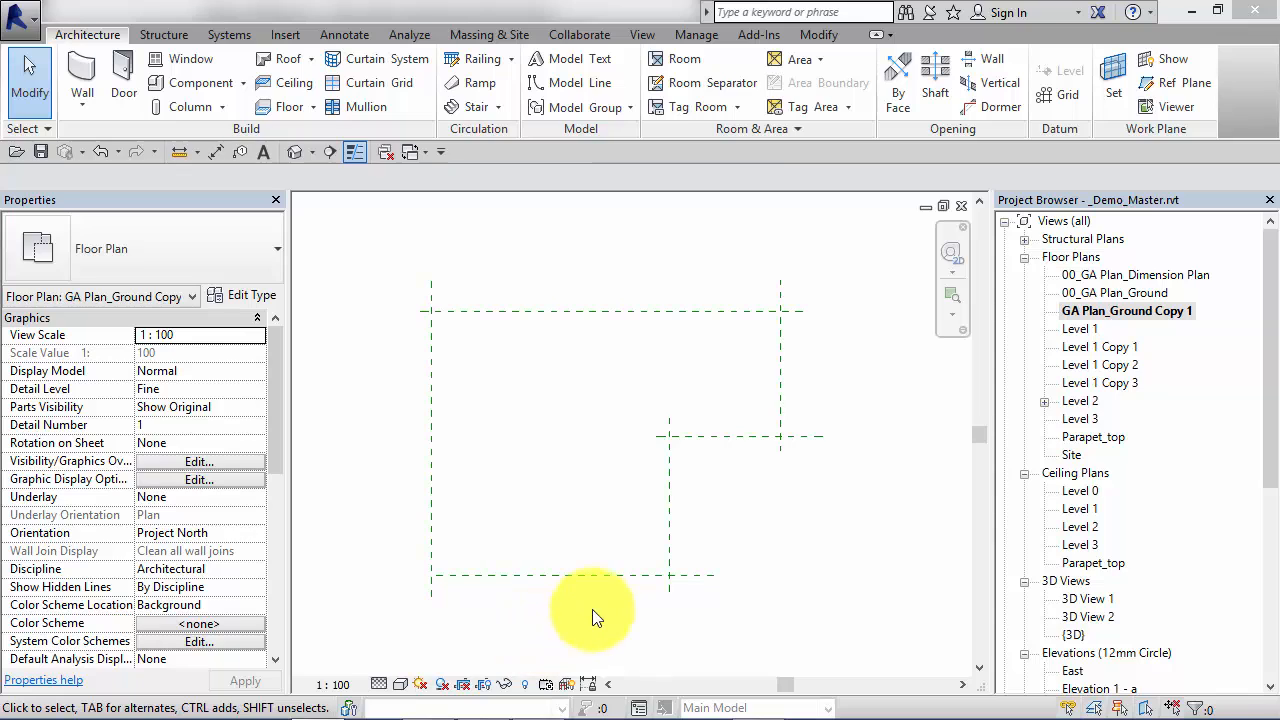
Step: Move the outer vertical reference plane on the west side, then set its distance to the inner vertical plane to 50429.6
left_click(471, 578)
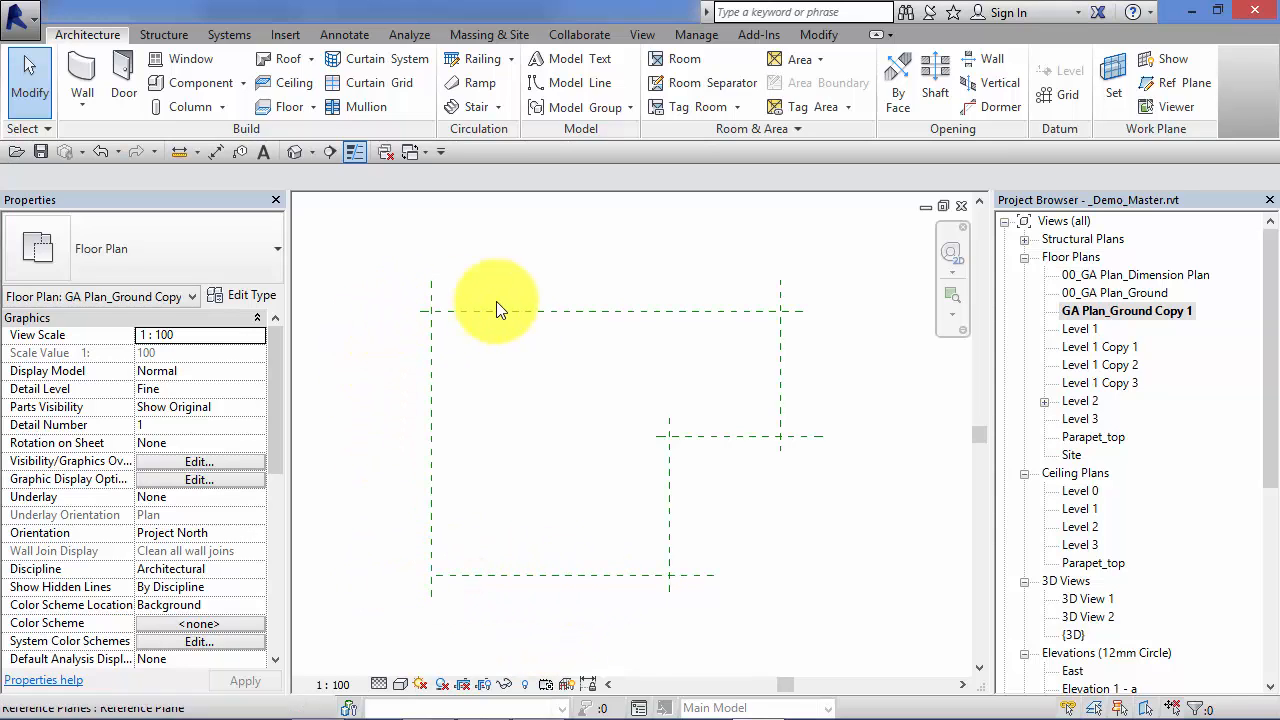
left_click(431, 446)
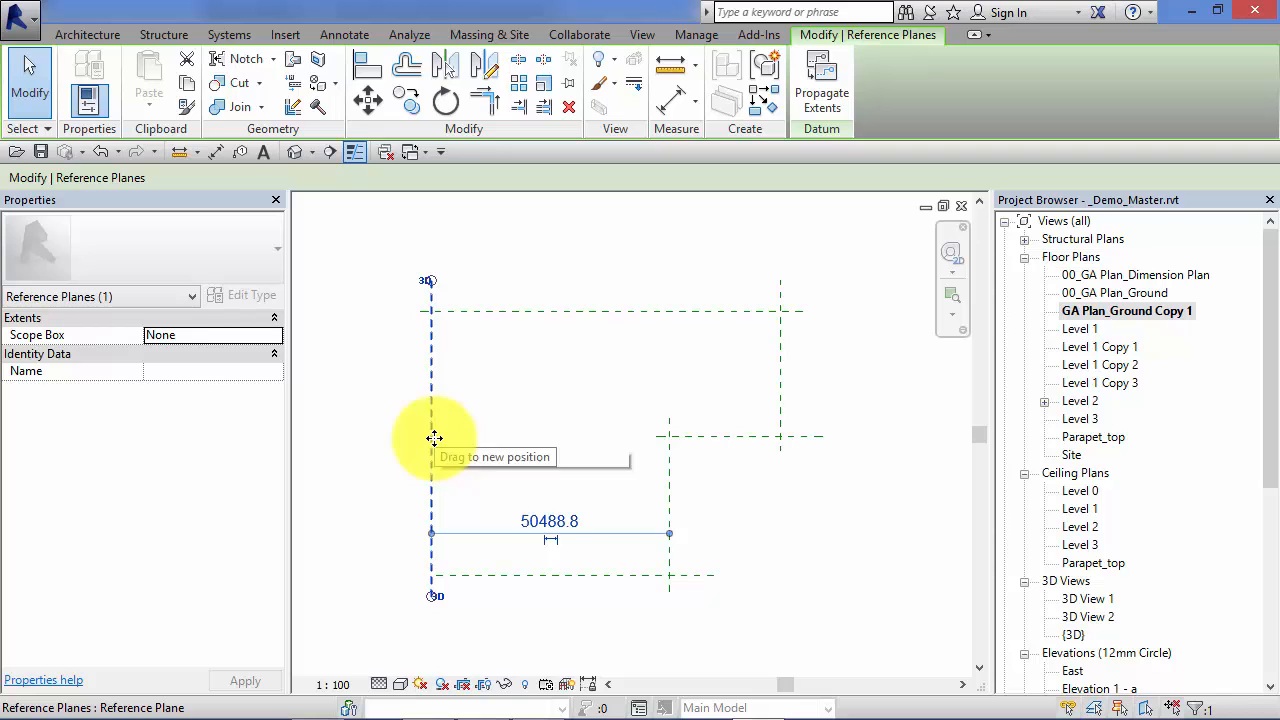
mouse_move(434, 438)
left_mouse_down()
mouse_move(469, 437)
mouse_move(418, 448)
mouse_move(438, 452)
left_mouse_up()
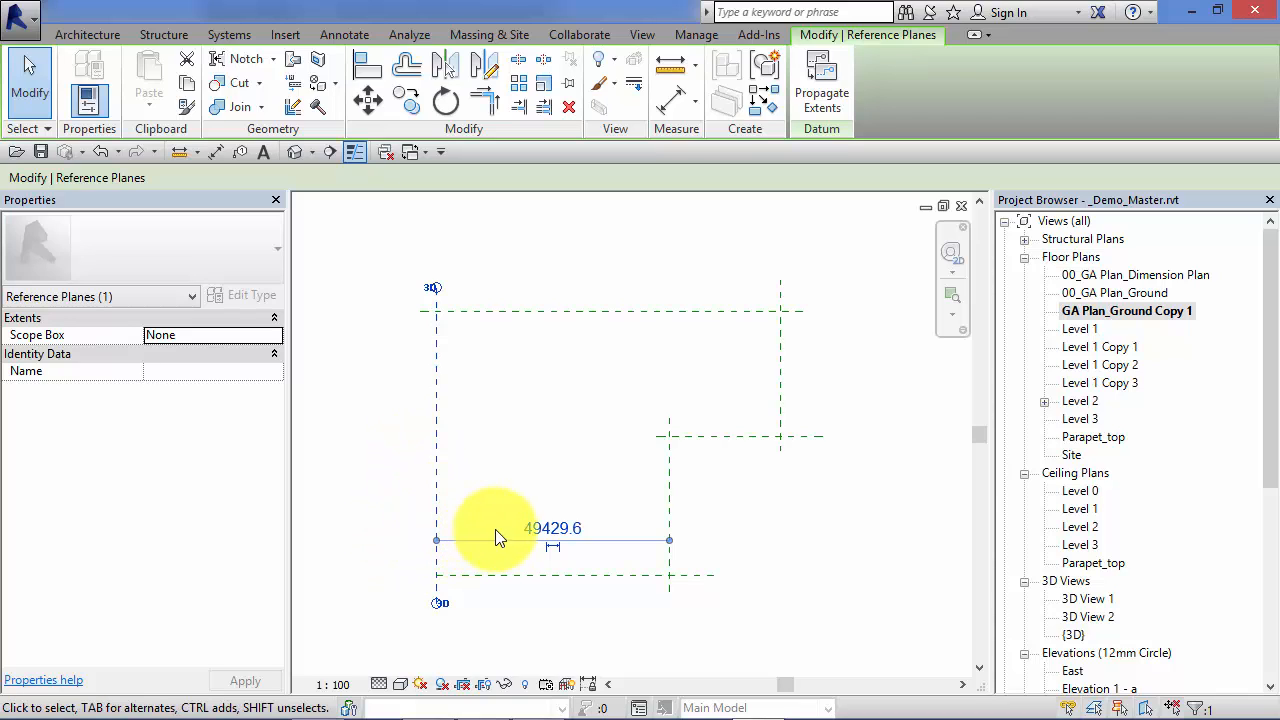
left_click(557, 530)
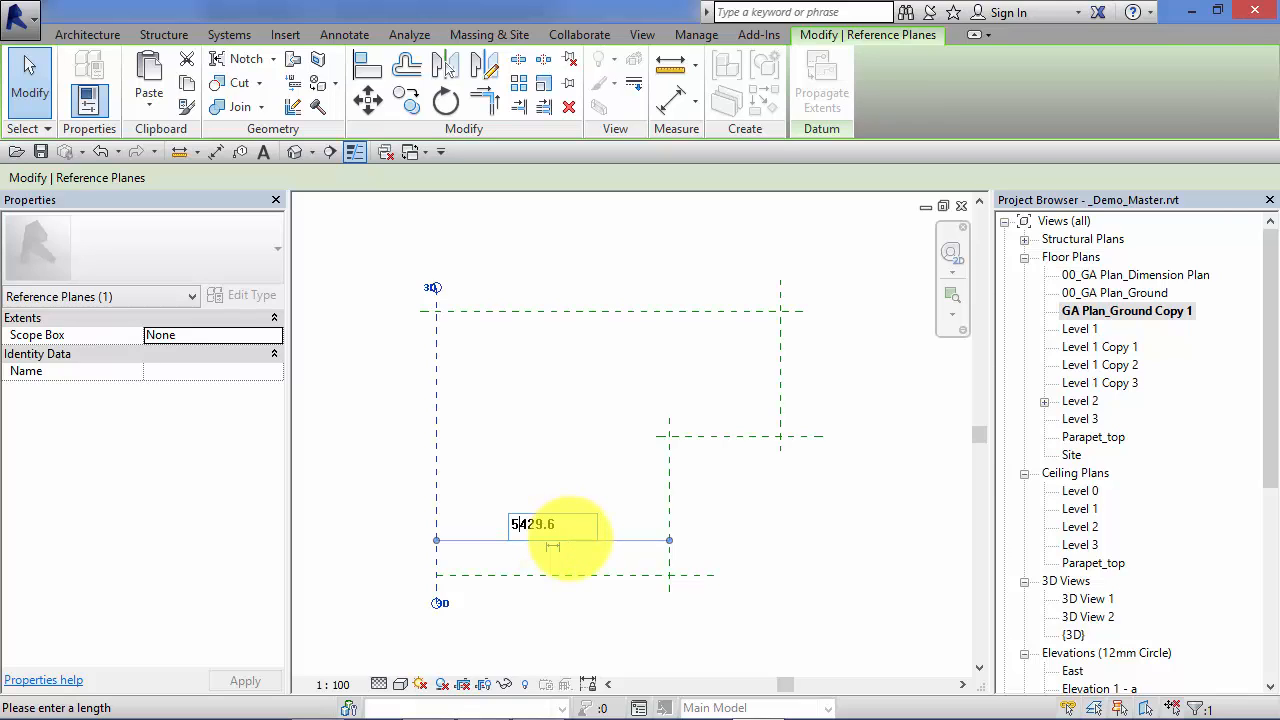
key("Return")
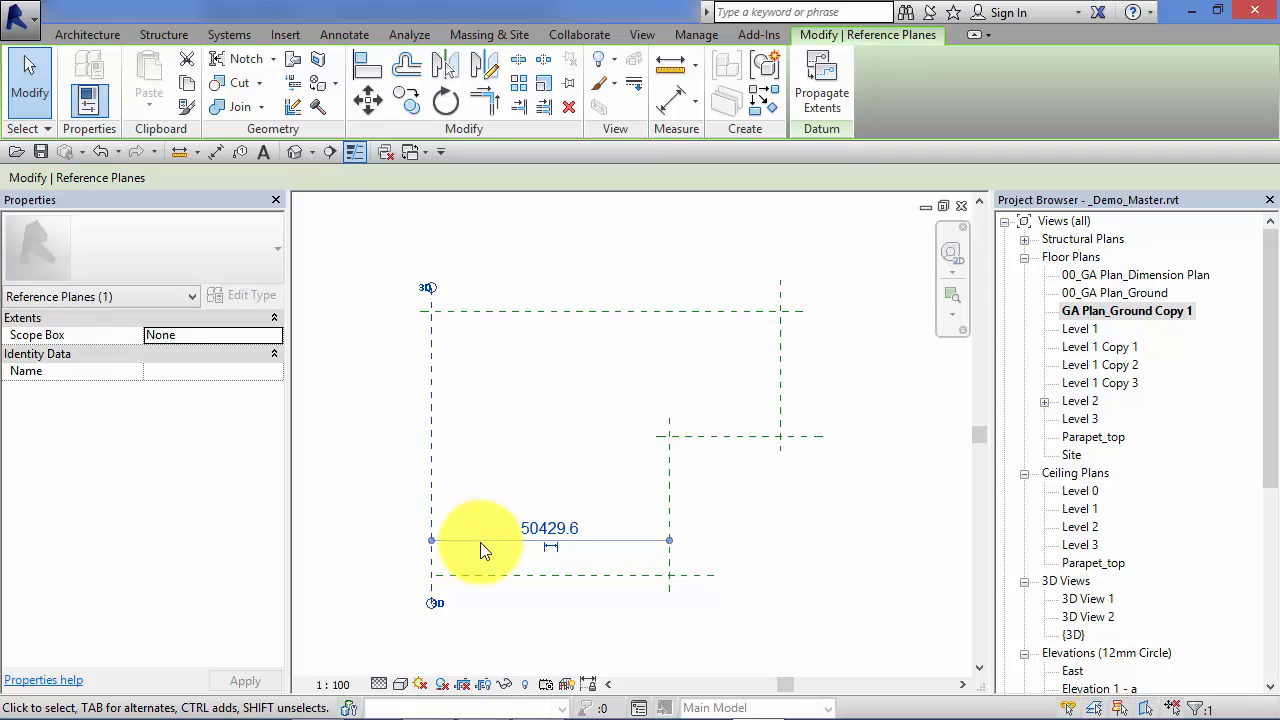
left_click(723, 459)
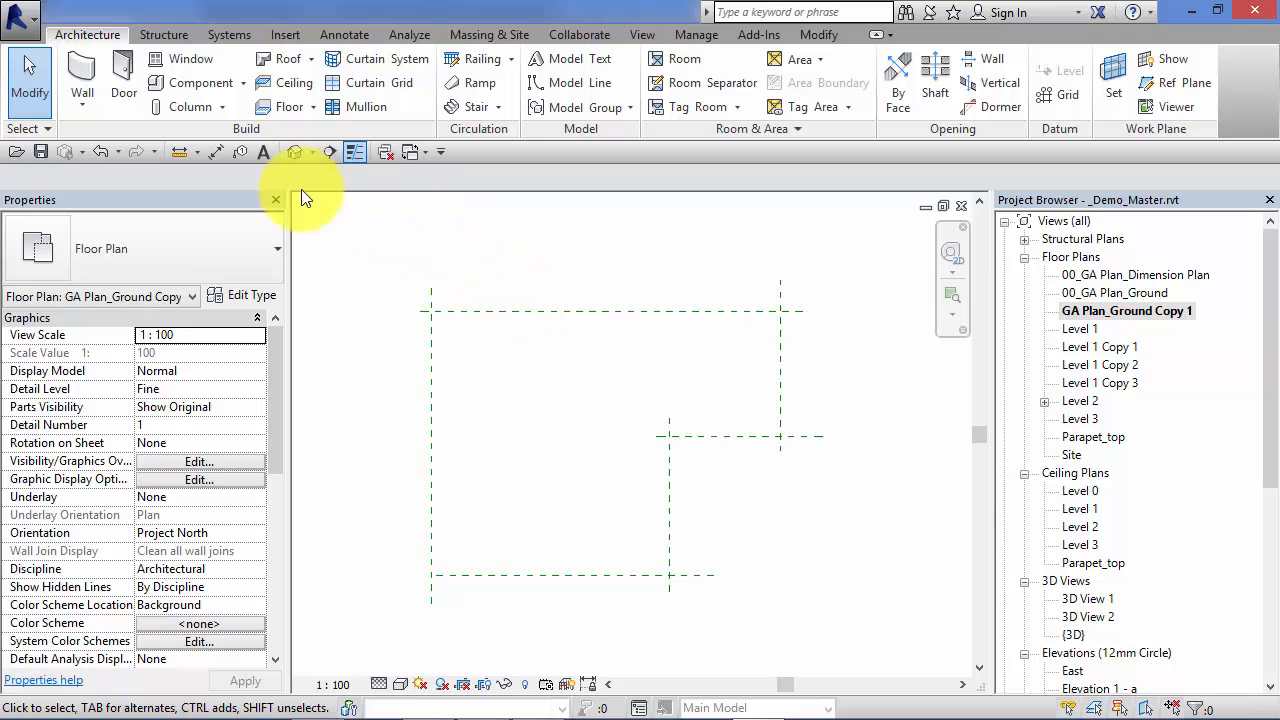
Step: Draw the north and east Wall-Ext_102Bwk-75Ins-100LBlk-12P walls along the reference planes, starting from the northwest intersection
left_click(80, 68)
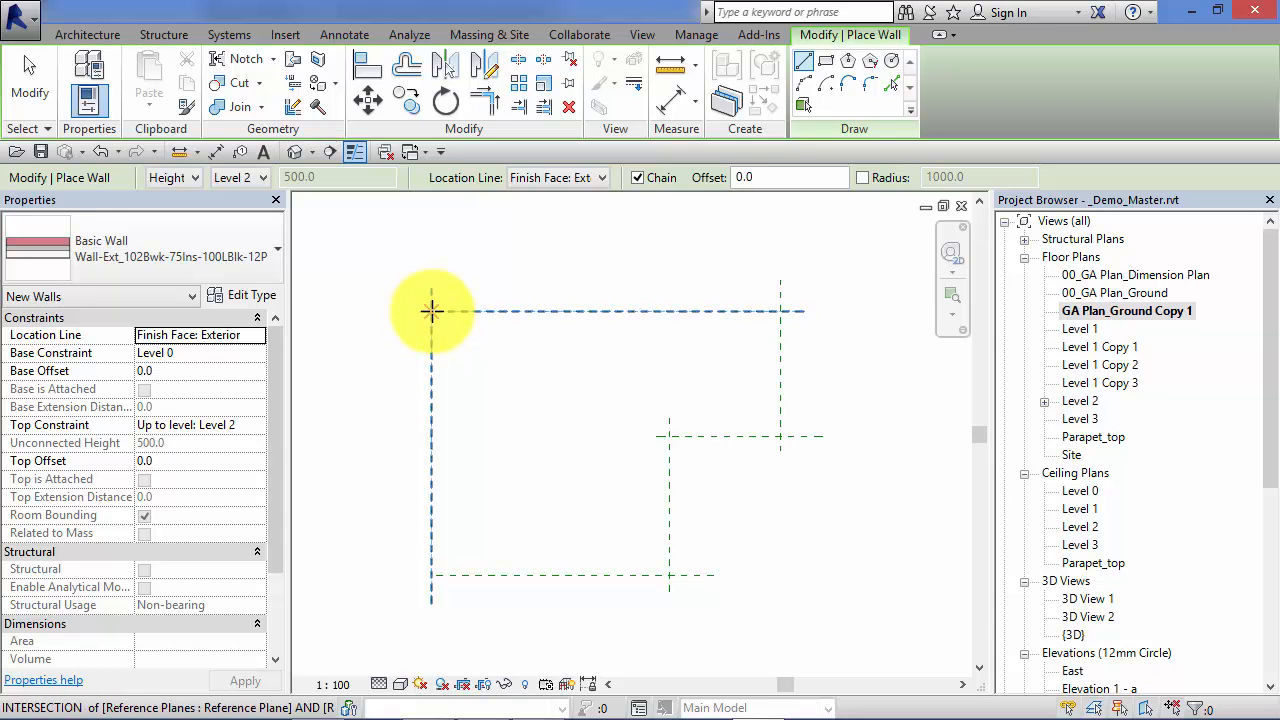
left_click(431, 311)
scroll(785, 311, "up", 2)
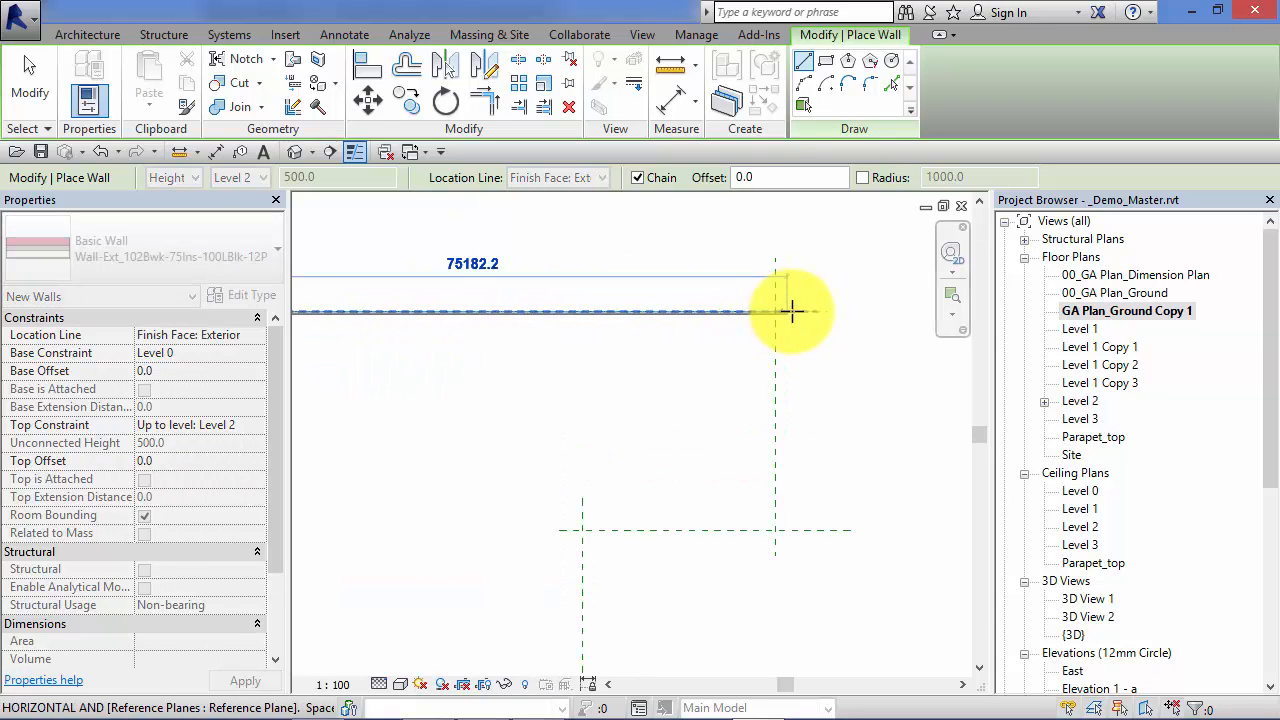
left_click(772, 309)
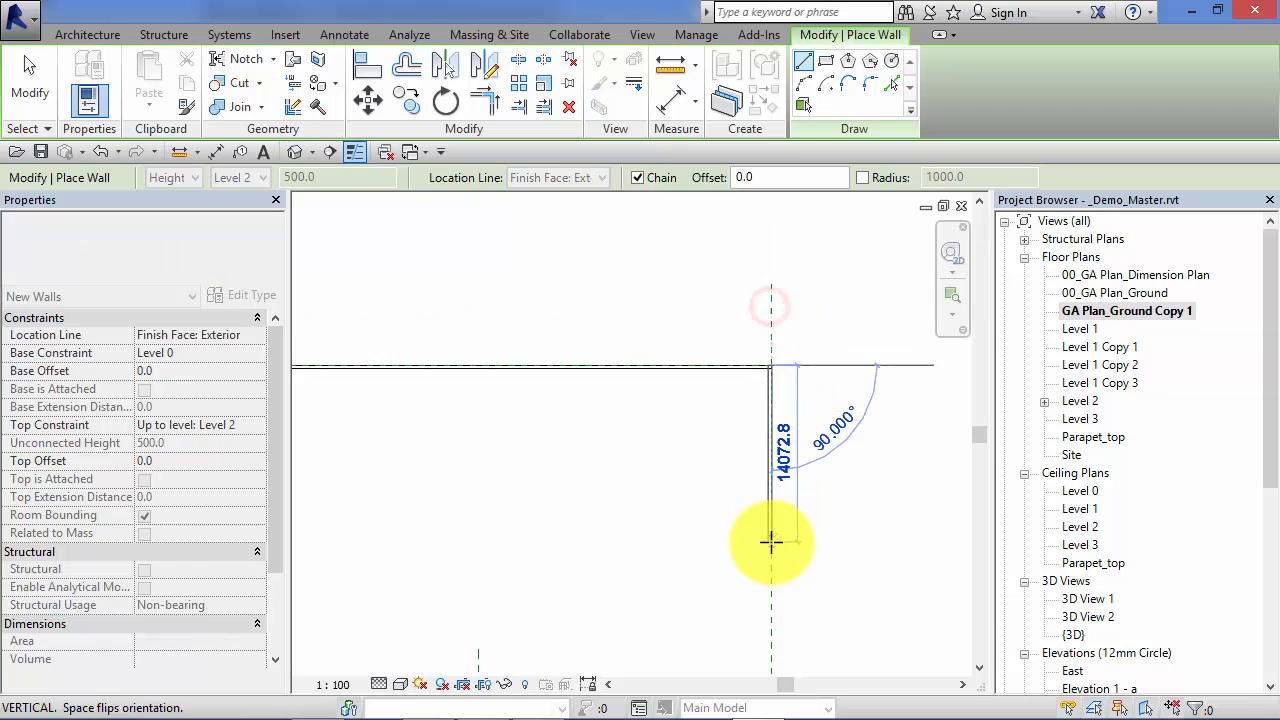
middle_click_drag(779, 486, 746, 283)
scroll(741, 482, "up", 2)
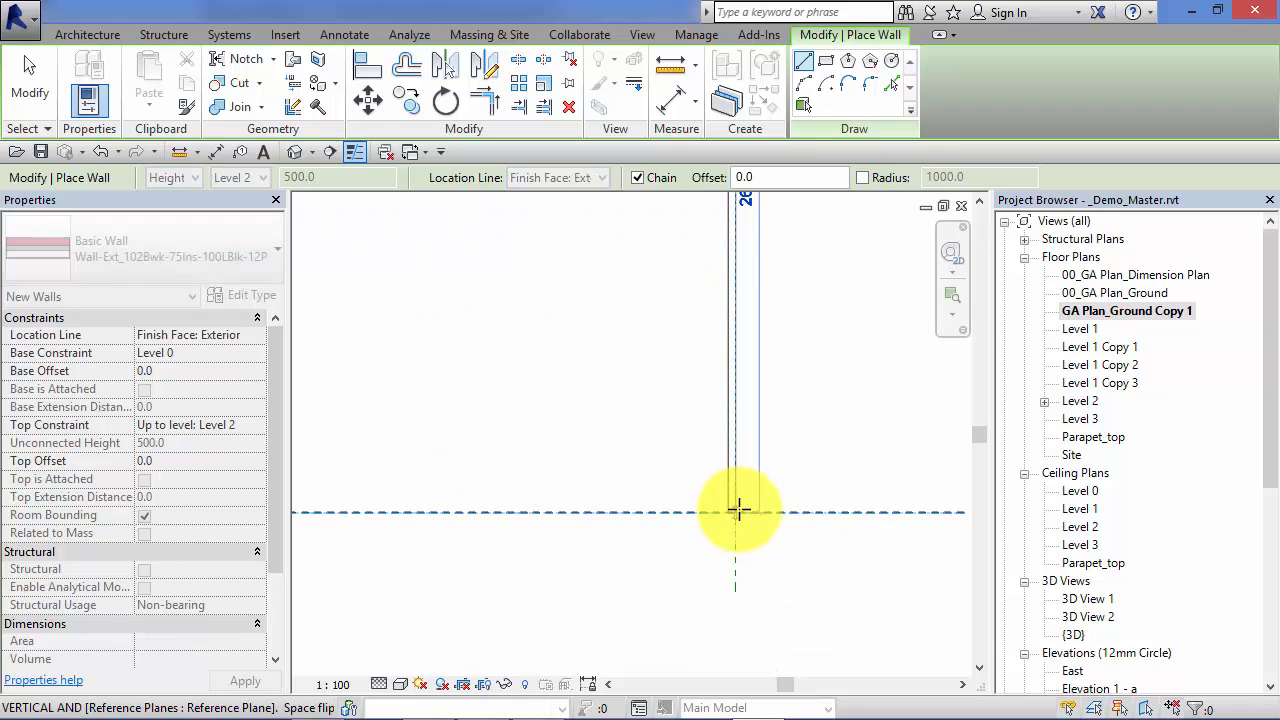
left_click(738, 510)
Step: Continue the wall chain along the inset reference planes, west to the inner corner and south to the lower plane
middle_click_drag(423, 503, 658, 460)
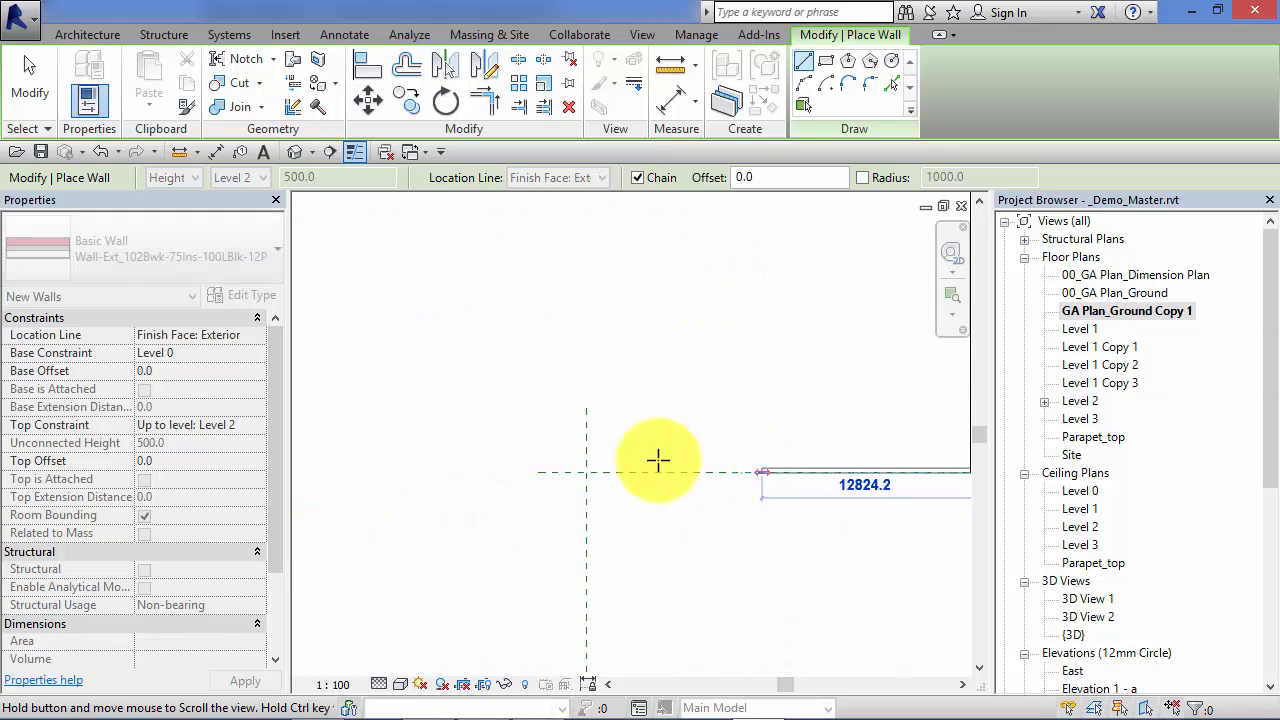
left_click(587, 471)
scroll(560, 508, "down", 4)
middle_click_drag(599, 597, 576, 263)
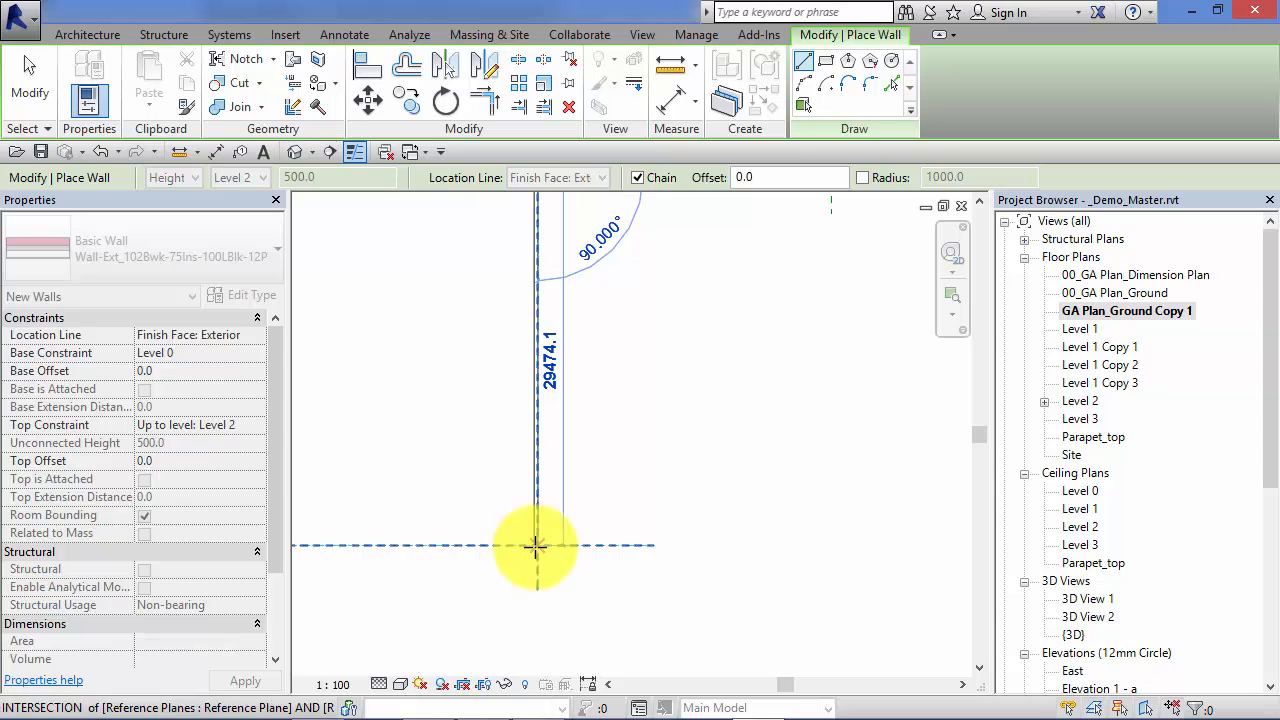
left_click(536, 545)
Step: Close the wall outline along the south and west reference planes back to the starting corner and end the chain
middle_click_drag(486, 534, 925, 548)
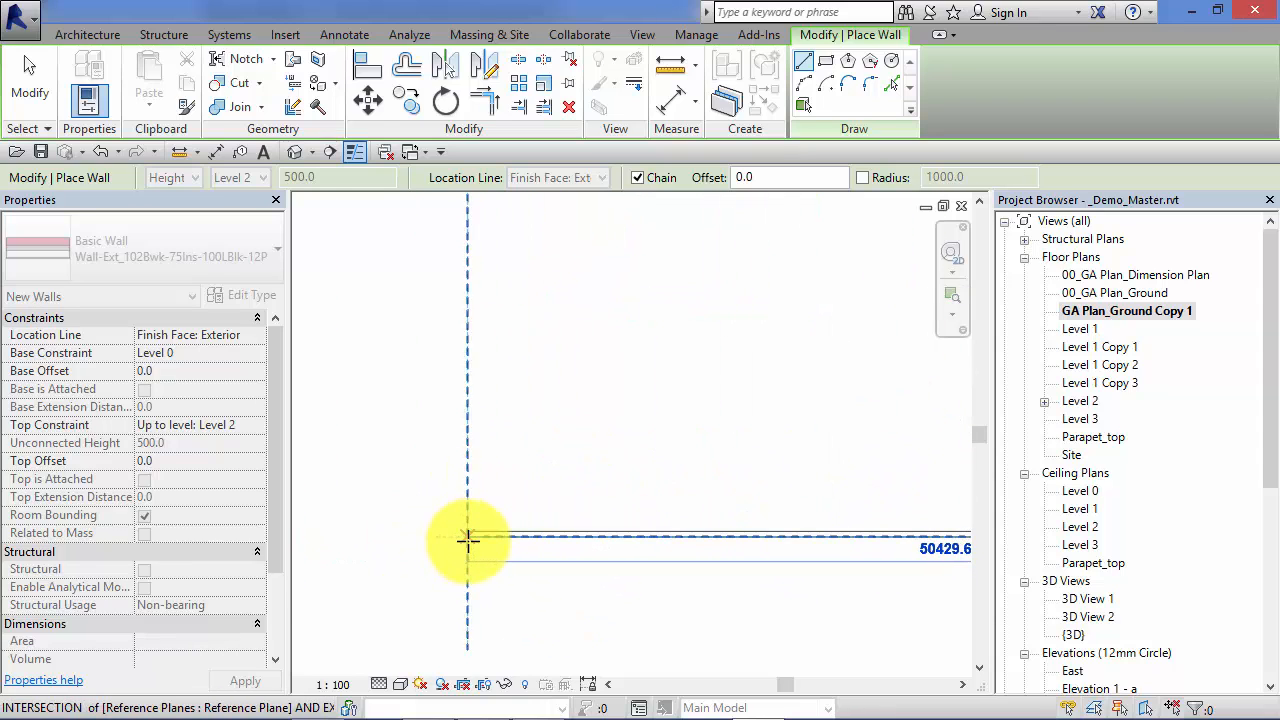
left_click(471, 540)
scroll(480, 500, "down", 8)
middle_click_drag(562, 370, 513, 609)
scroll(420, 357, "up", 4)
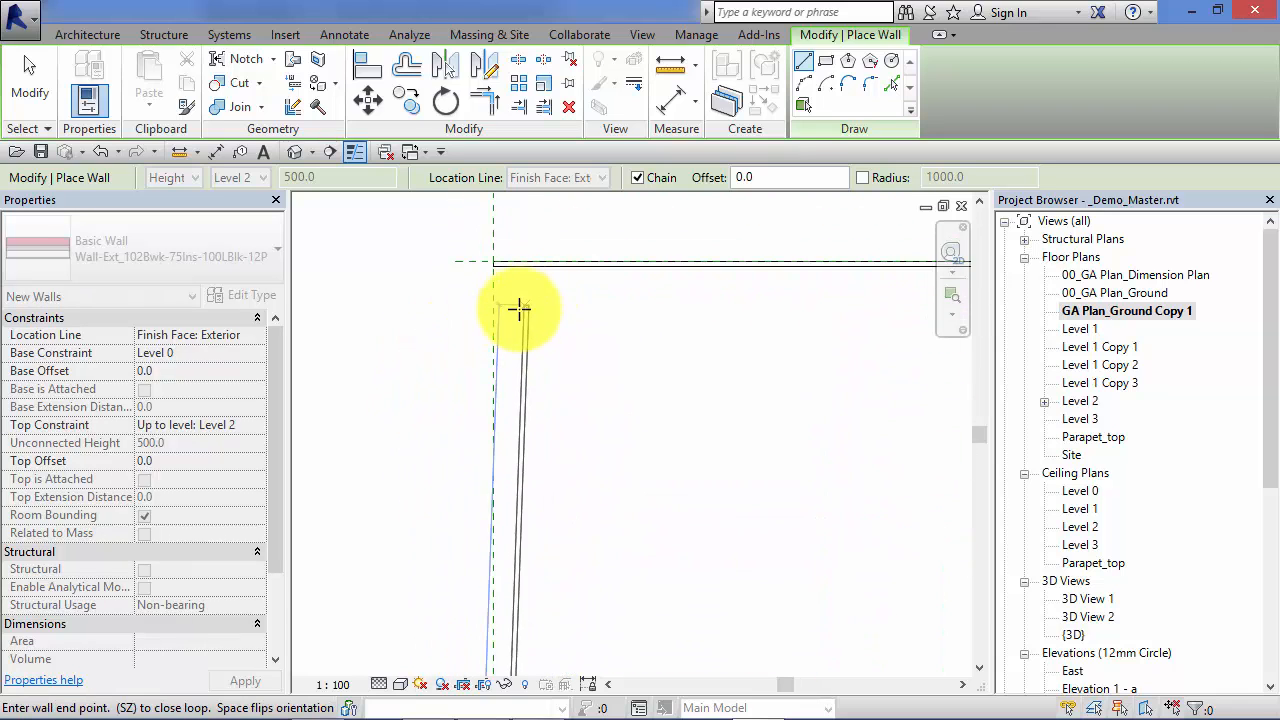
middle_click_drag(520, 306, 521, 365)
scroll(503, 353, "up", 2)
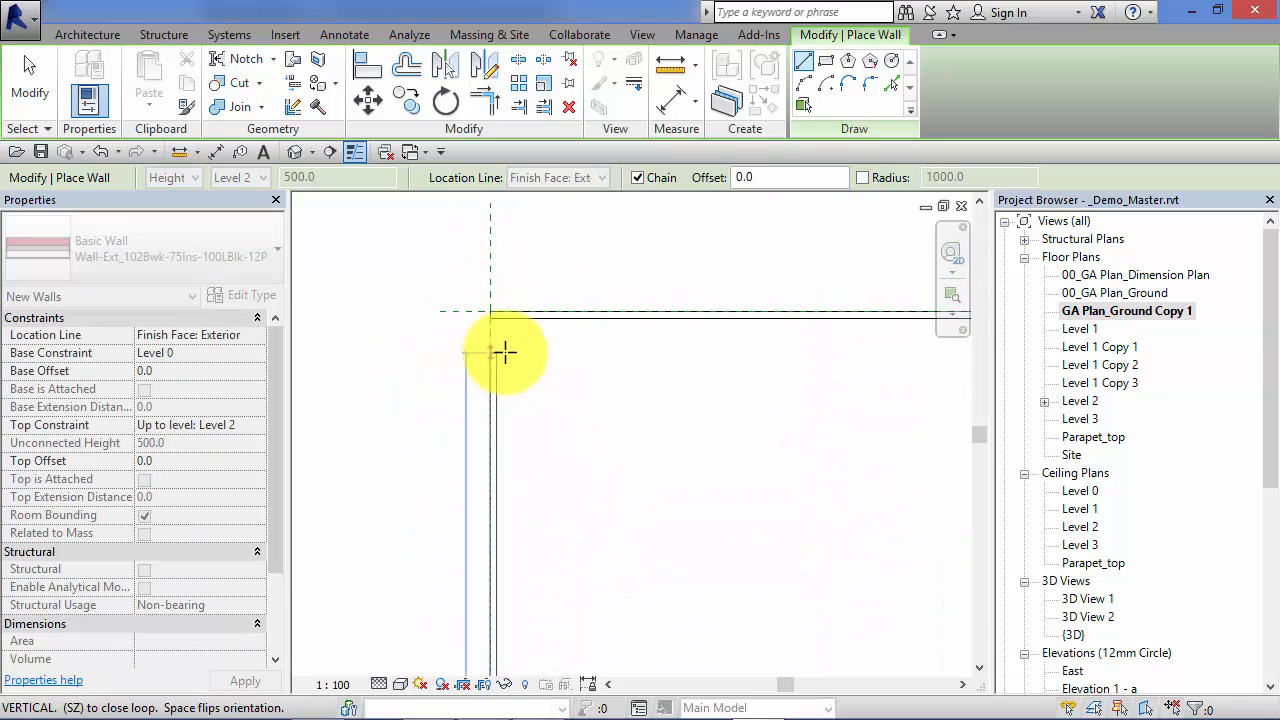
left_click(490, 302)
scroll(474, 411, "down", 3)
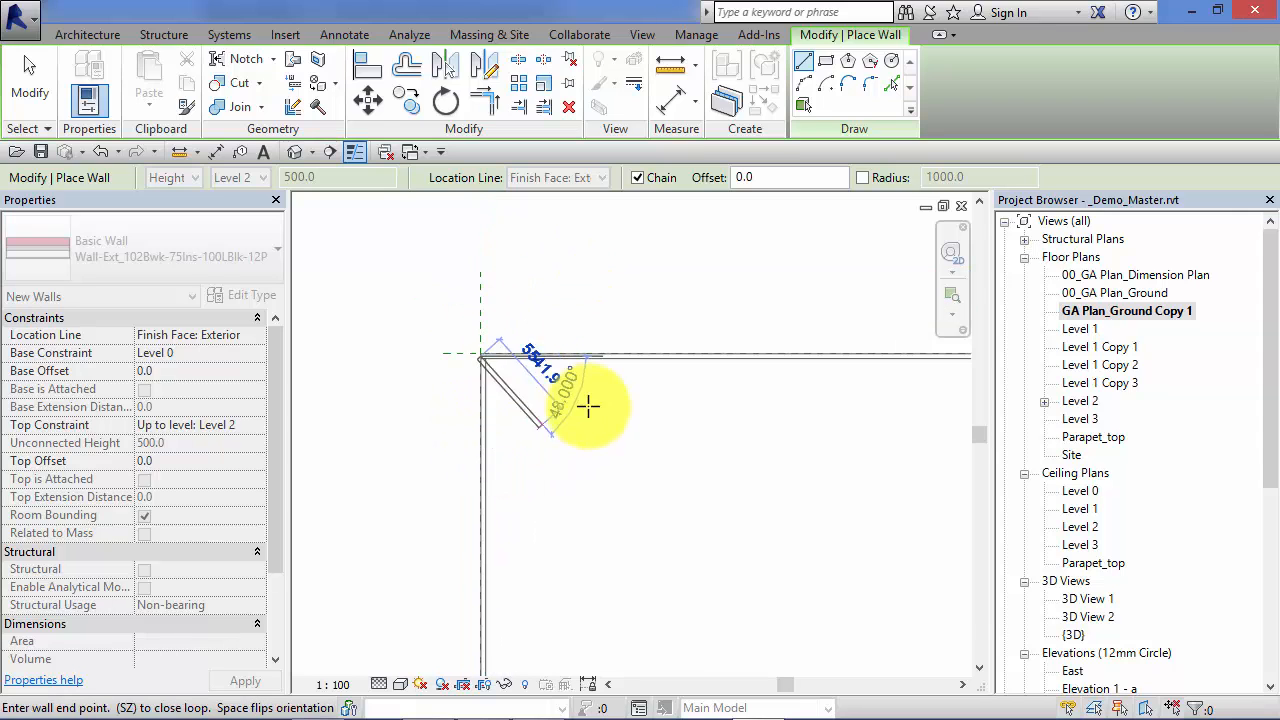
key("Escape")
scroll(569, 457, "down", 4)
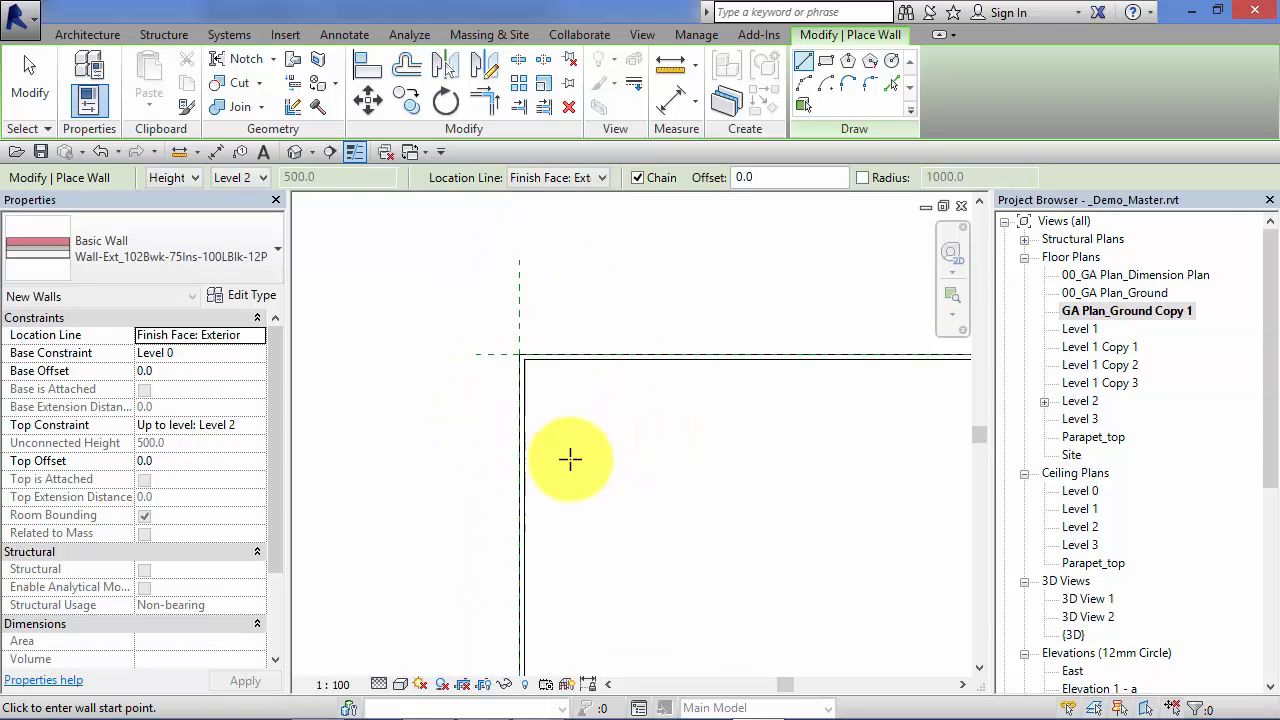
middle_click_drag(850, 593, 480, 360)
scroll(566, 425, "down", 3)
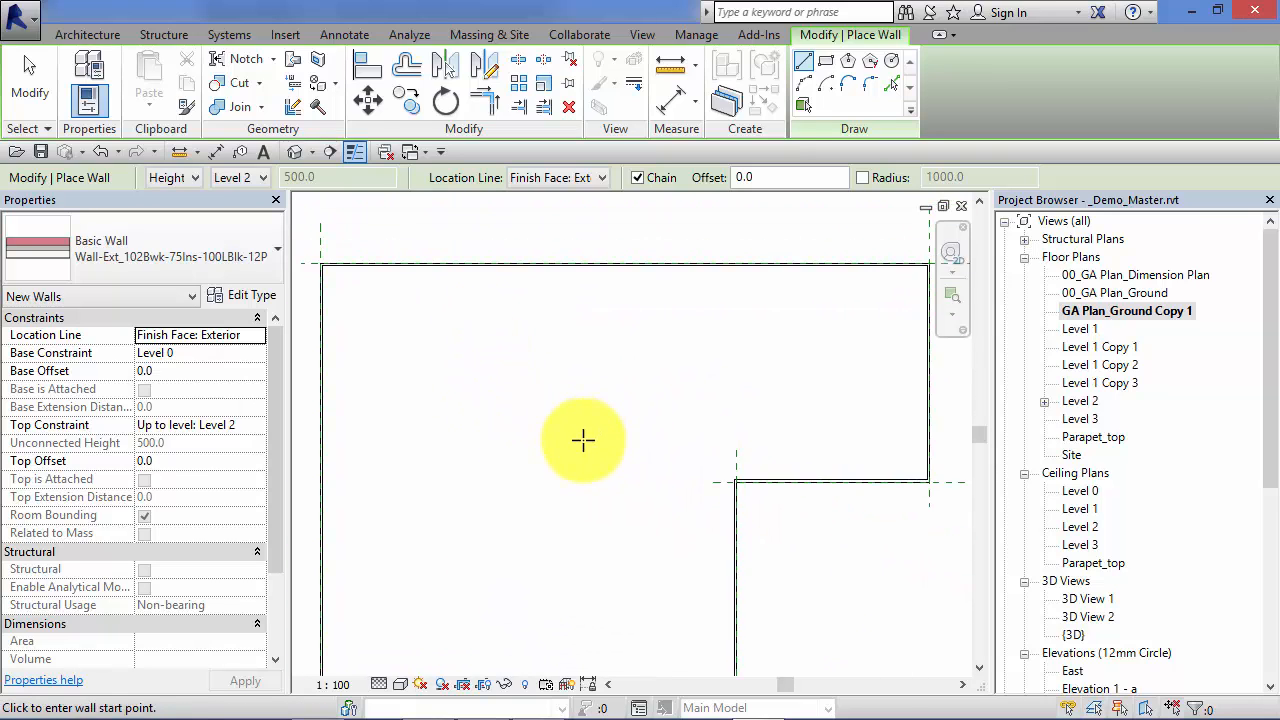
middle_click_drag(574, 464, 697, 416)
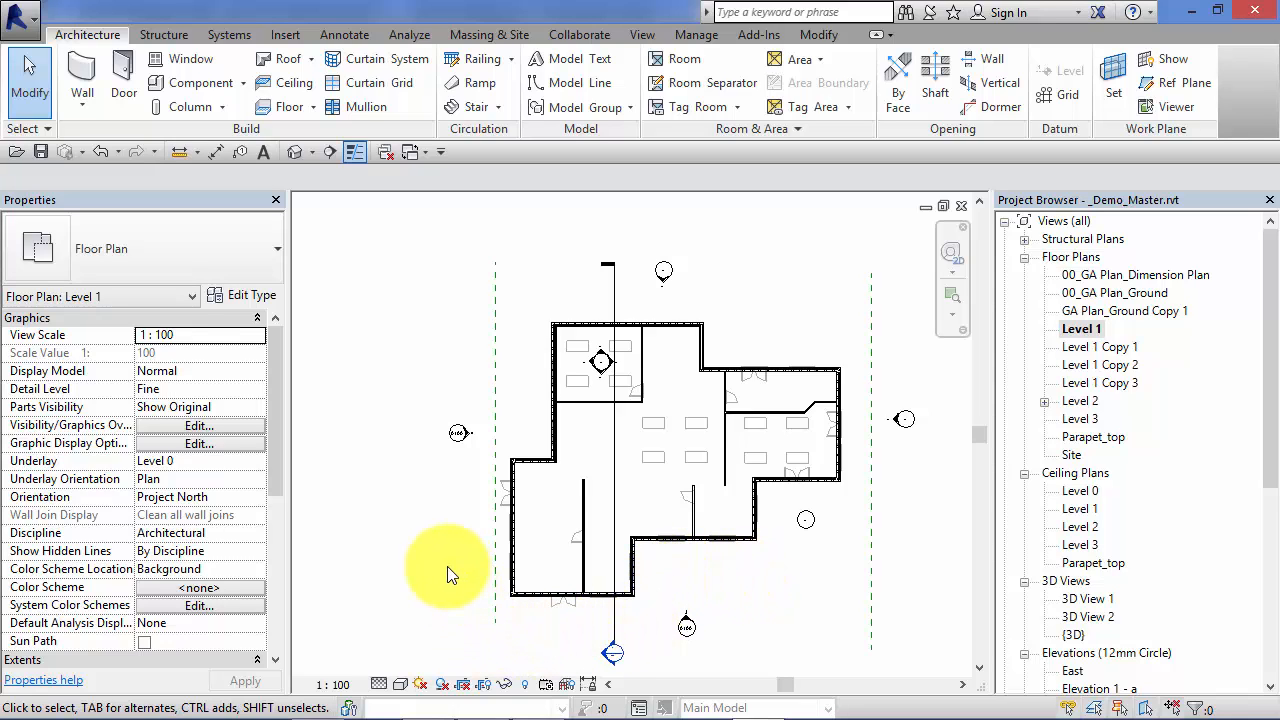
Step: Open the {3D} view and orbit the building to inspect its curved roof from the back
double_click(1074, 635)
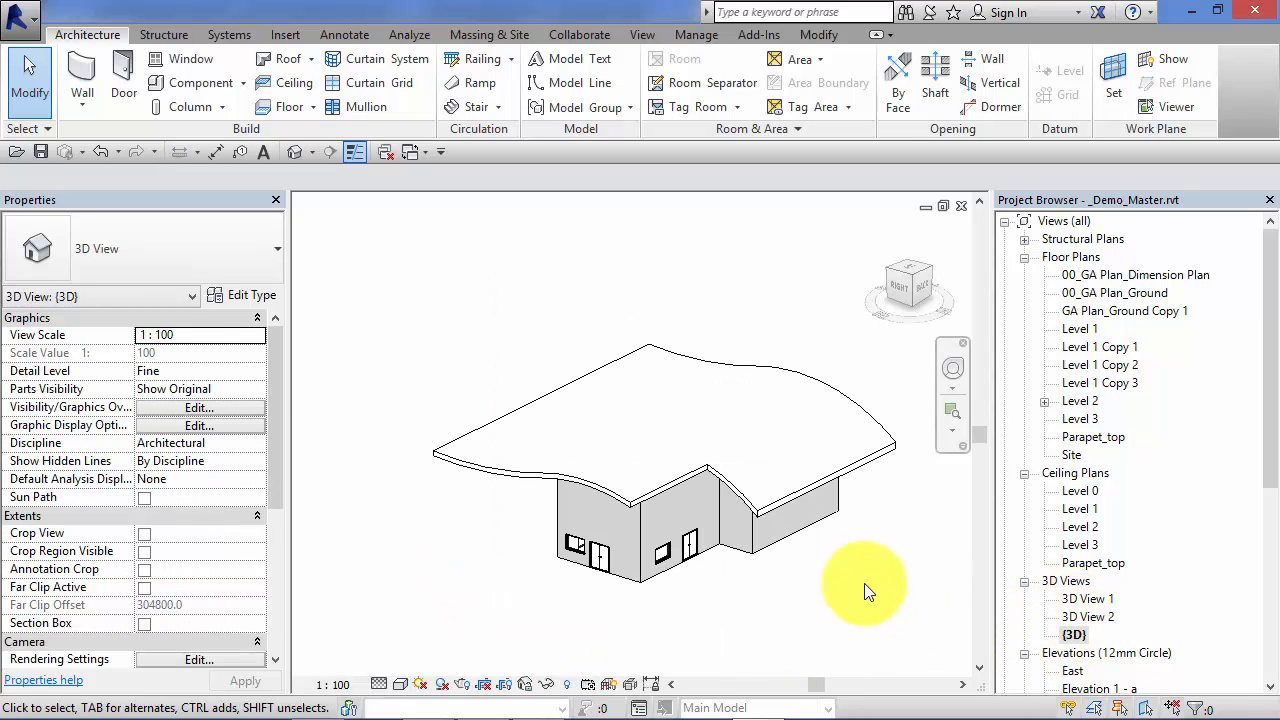
left_click(953, 368)
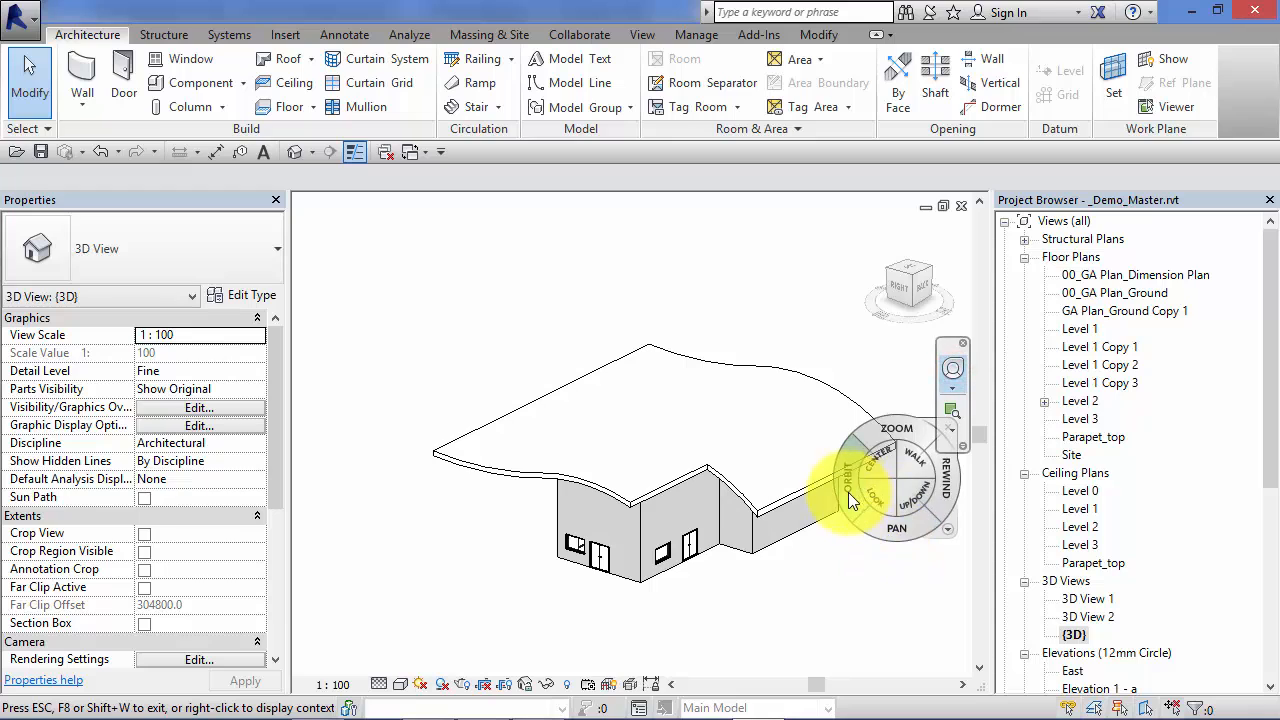
left_click_drag(847, 498, 643, 507)
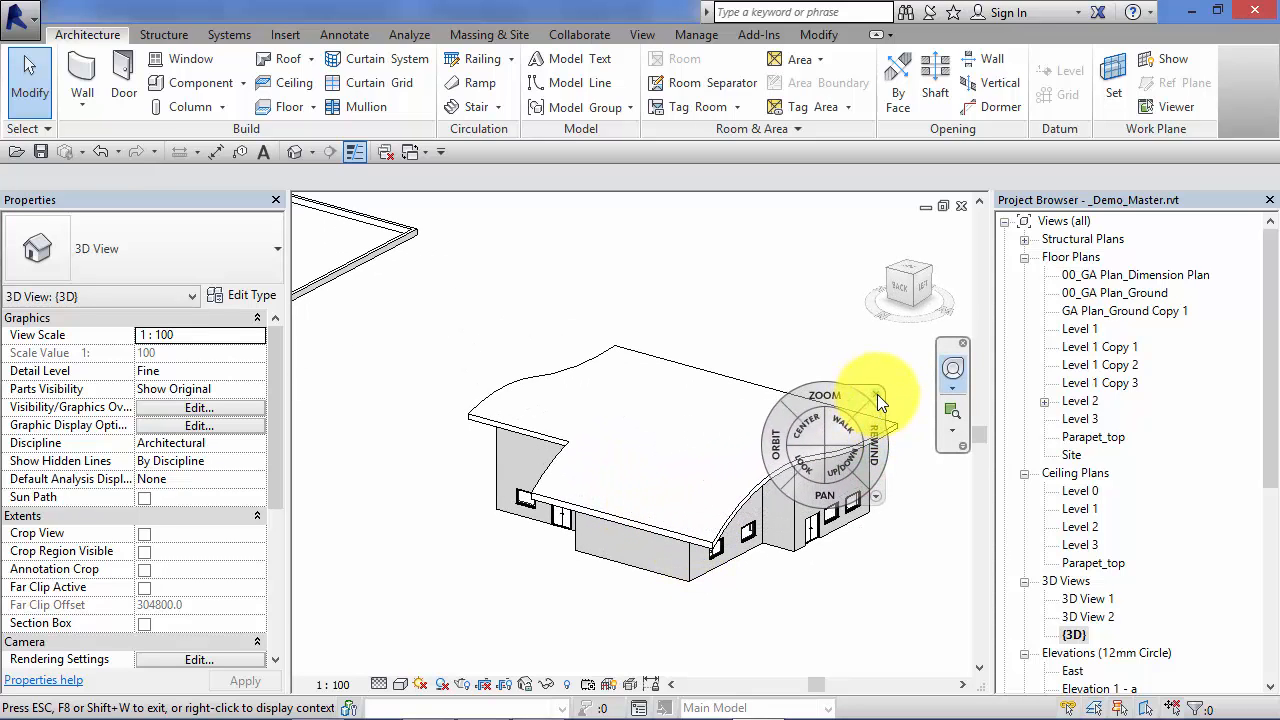
left_click(877, 393)
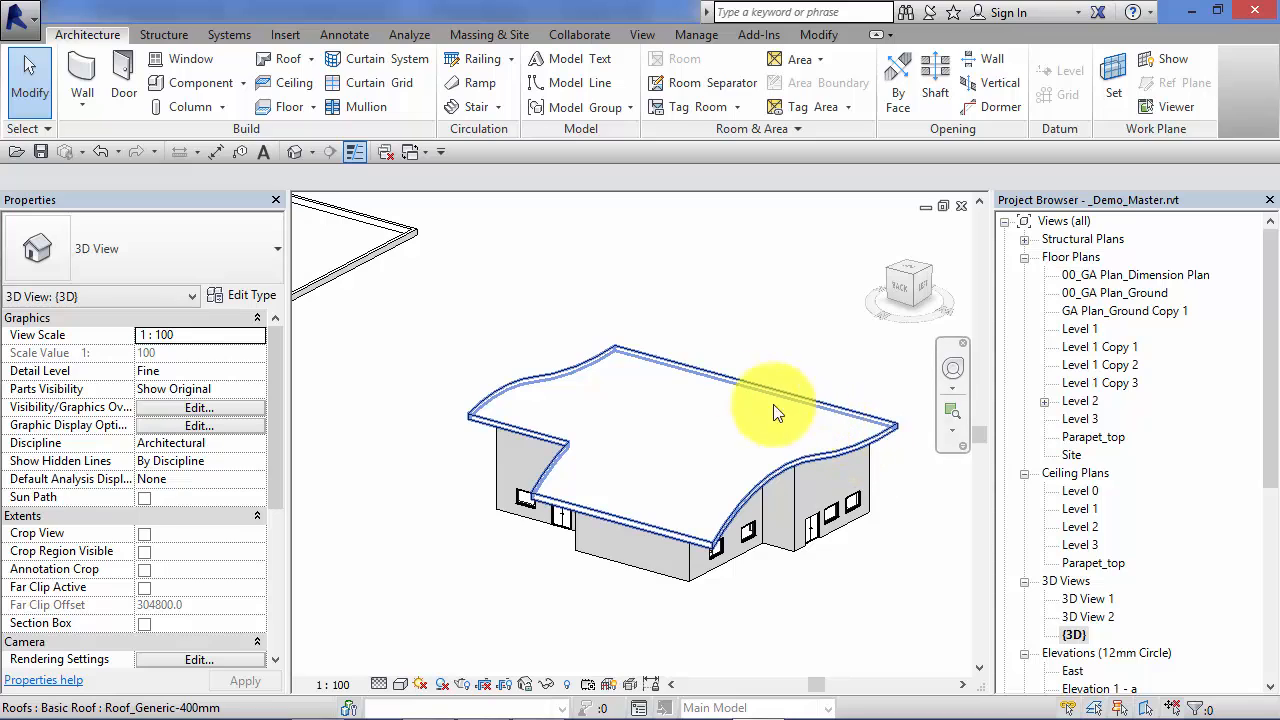
Step: Open the Level 1 floor plan showing the existing building and its flanking reference planes
double_click(1097, 330)
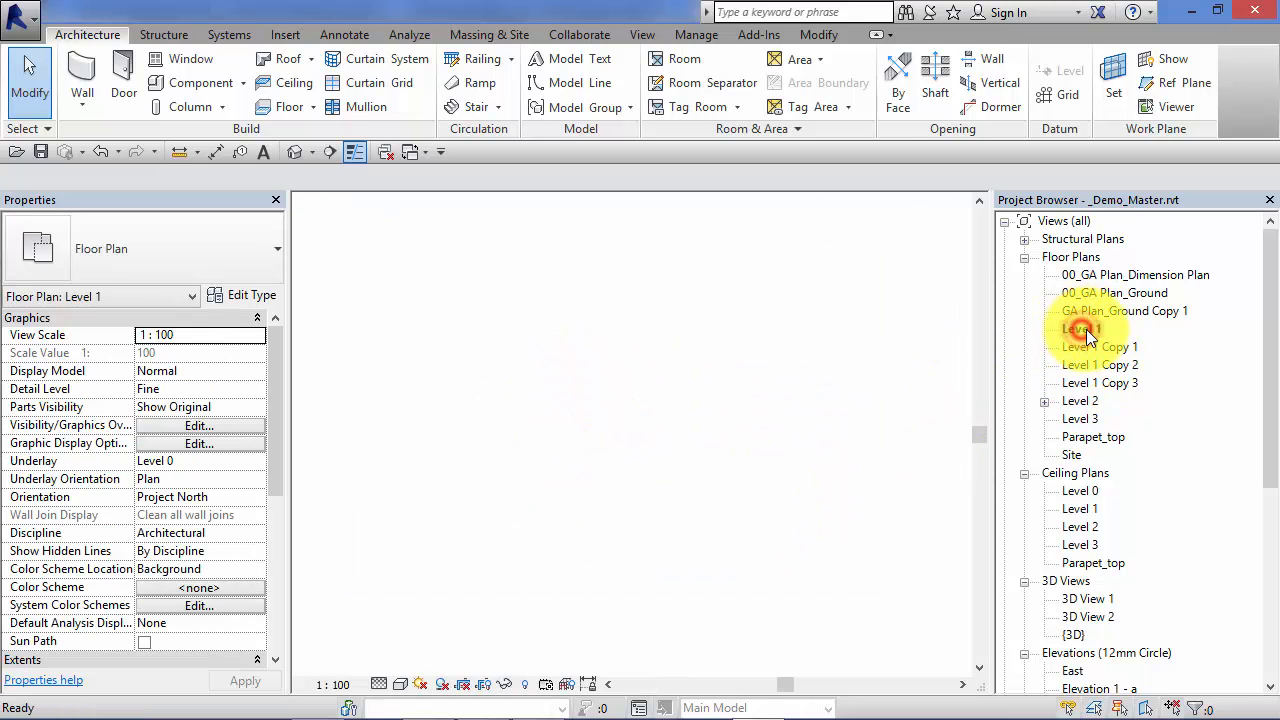
mouse_move(782, 590)
middle_mouse_down()
mouse_move(790, 600)
mouse_move(774, 590)
middle_mouse_up()
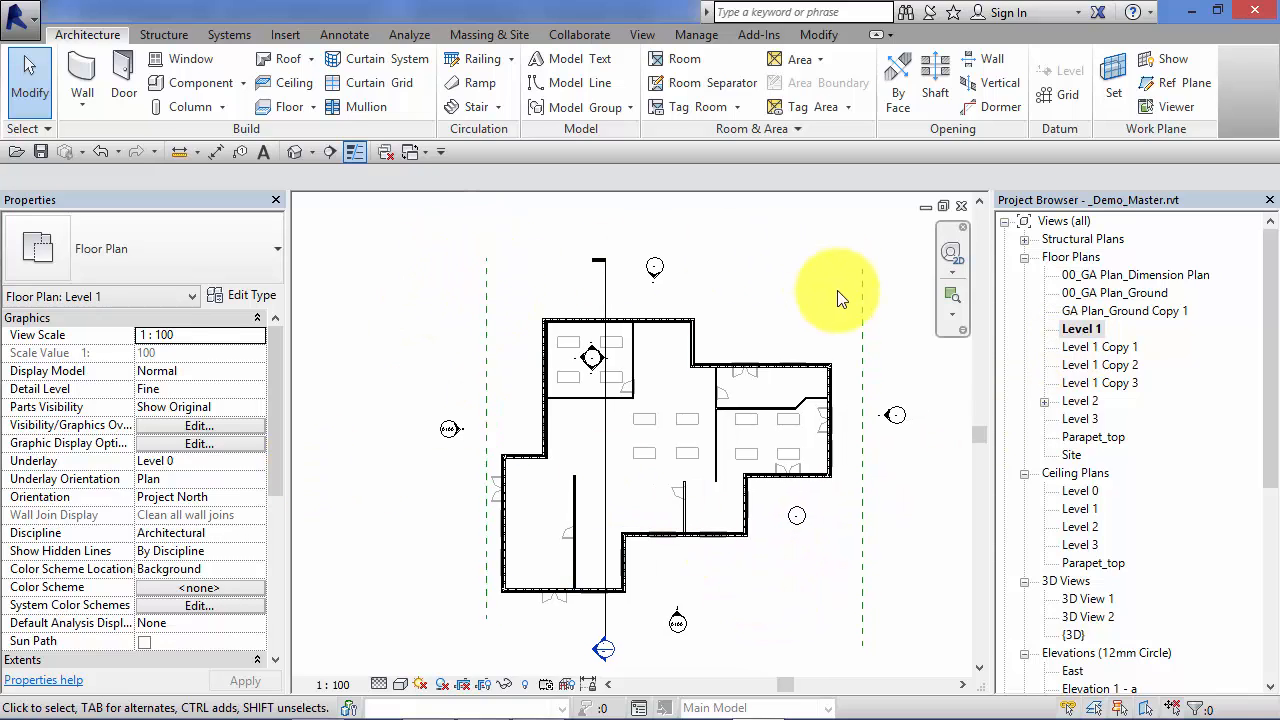
Step: Examine the west reference plane beside the exterior wall and its double door on the Level 1 plan
scroll(444, 490, "up", 4)
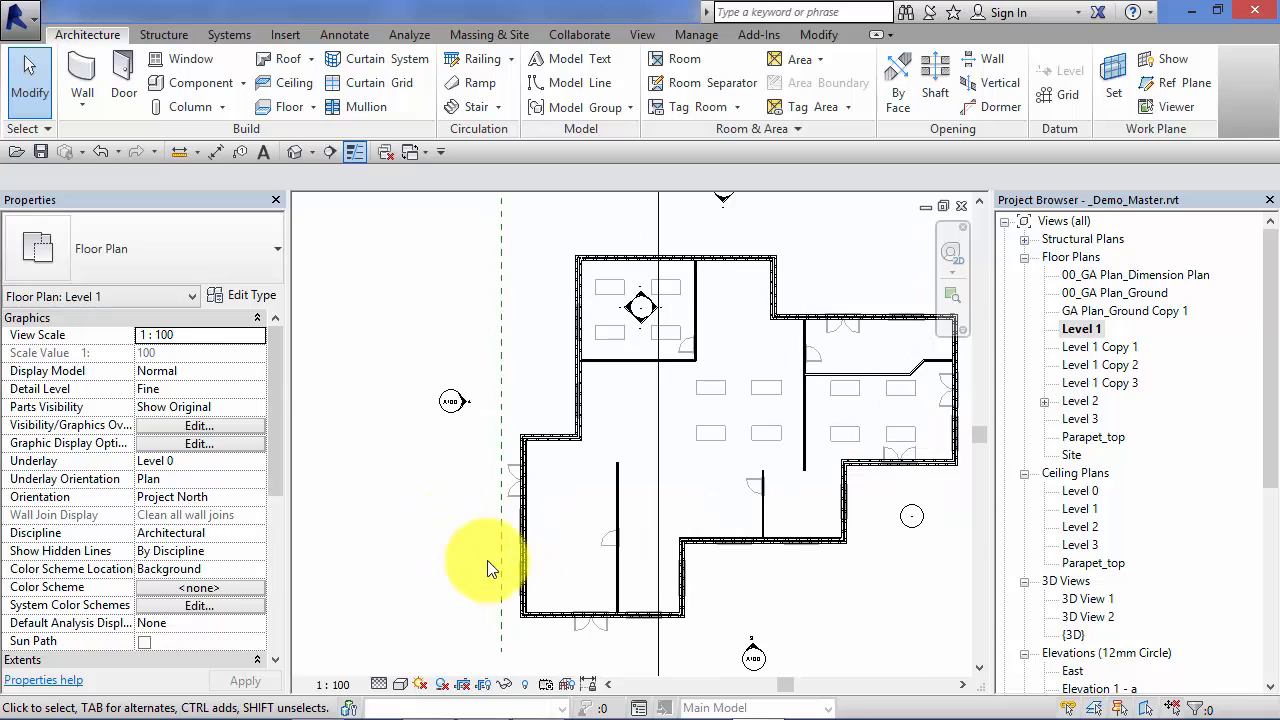
middle_click_drag(464, 576, 453, 595)
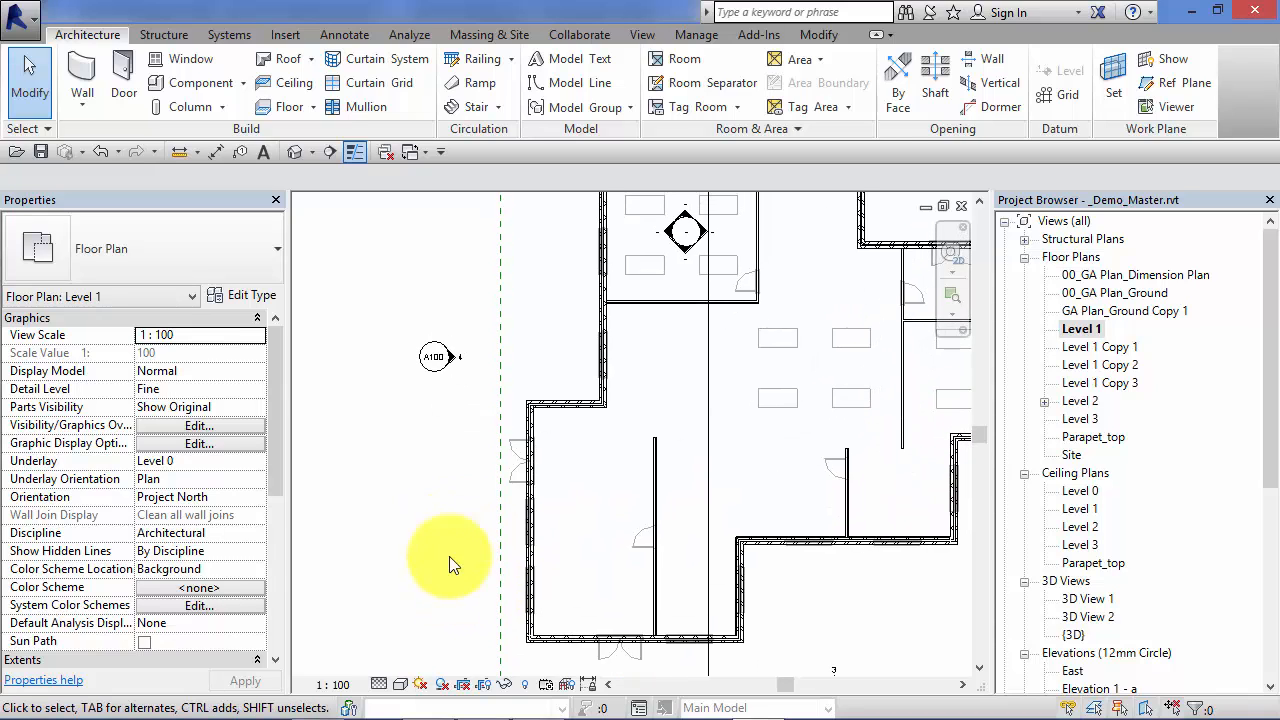
scroll(455, 500, "up", 3)
scroll(500, 415, "up", 2)
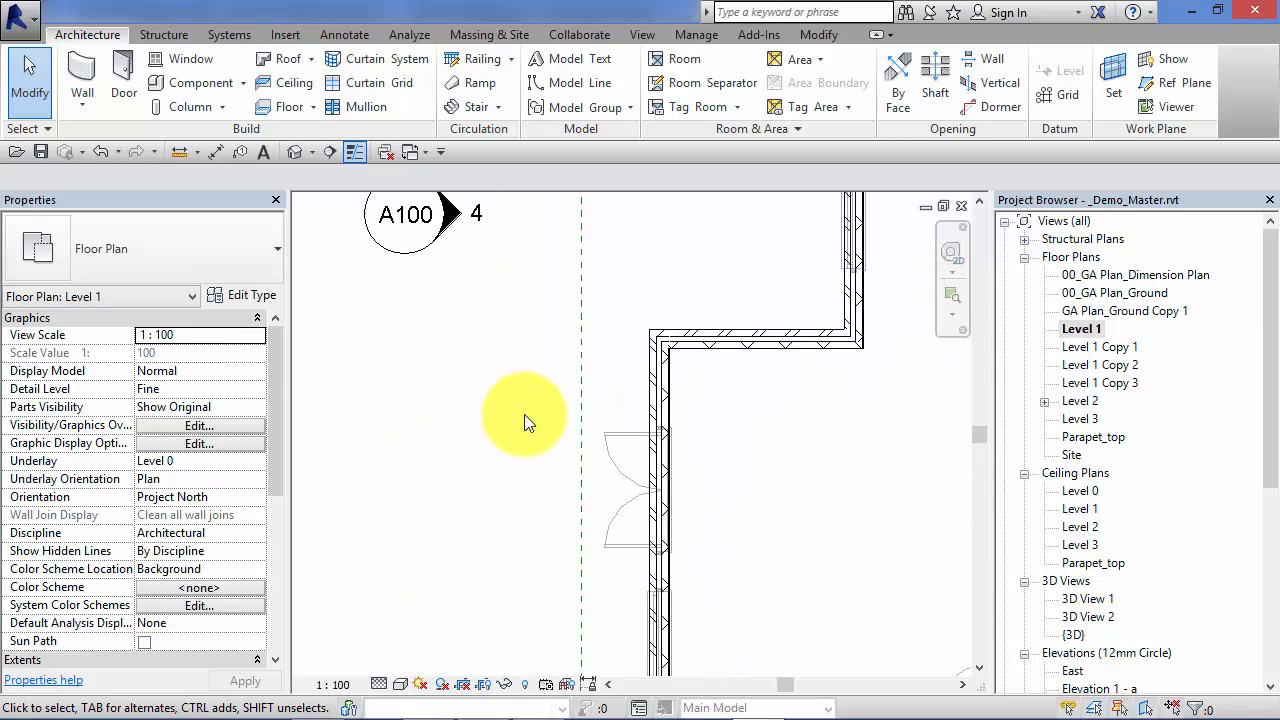
middle_click_drag(573, 404, 546, 426)
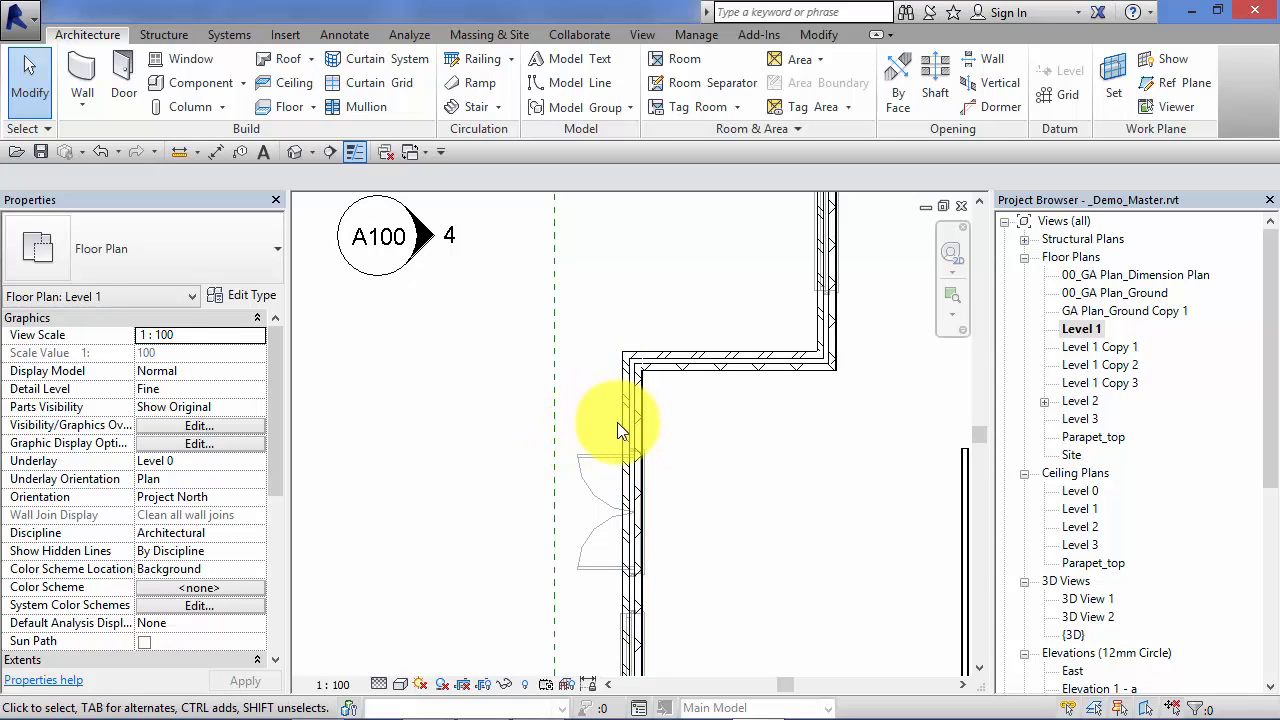
scroll(620, 432, "down", 5)
middle_click_drag(654, 434, 540, 495)
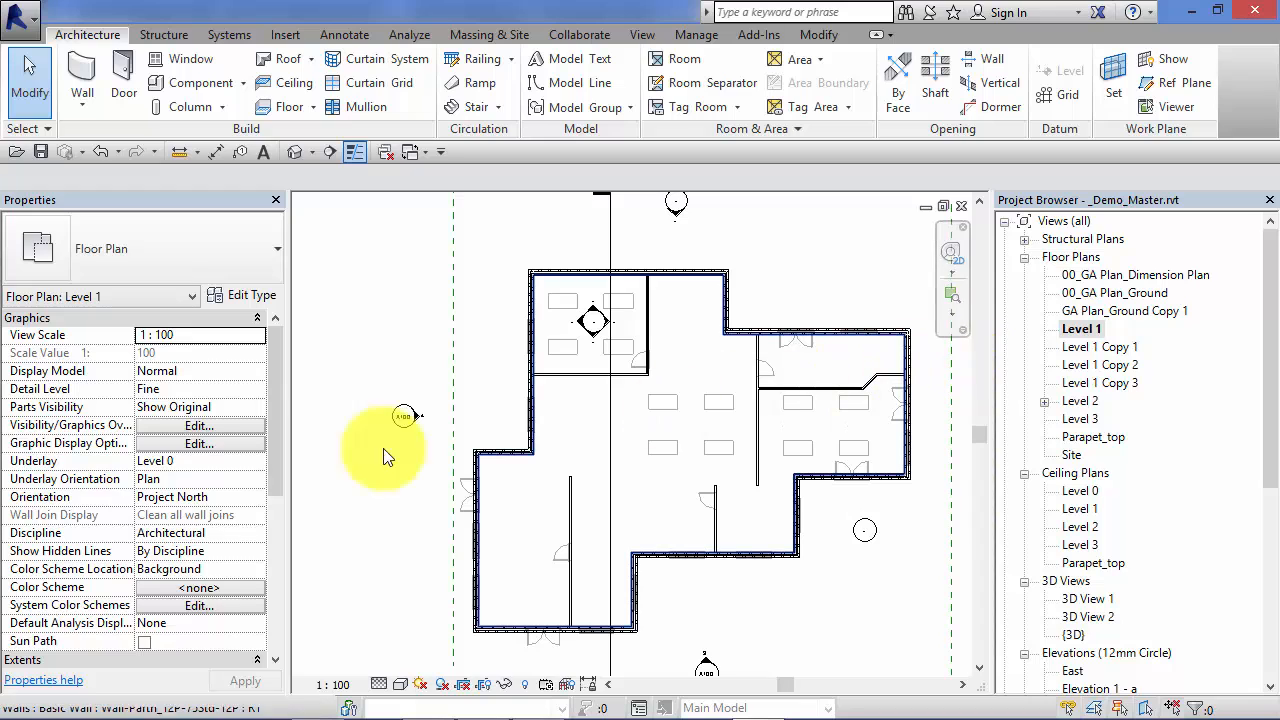
scroll(437, 550, "up", 5)
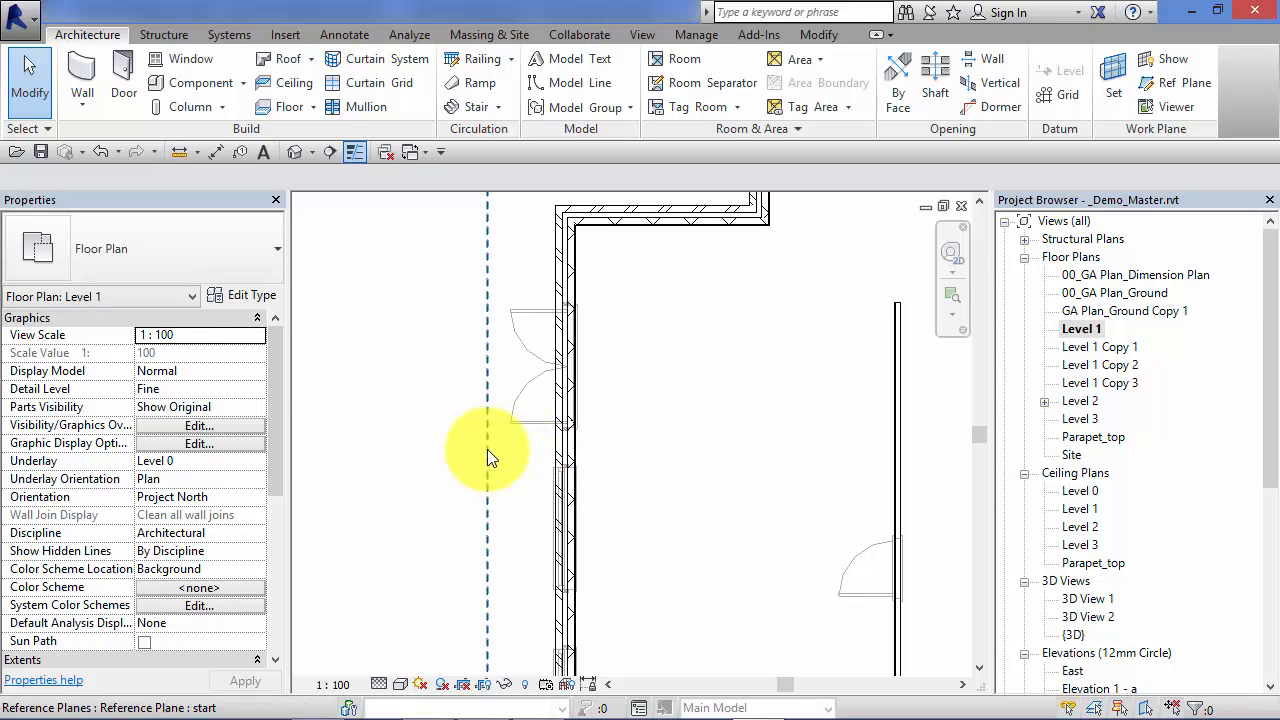
middle_click_drag(509, 461, 509, 643)
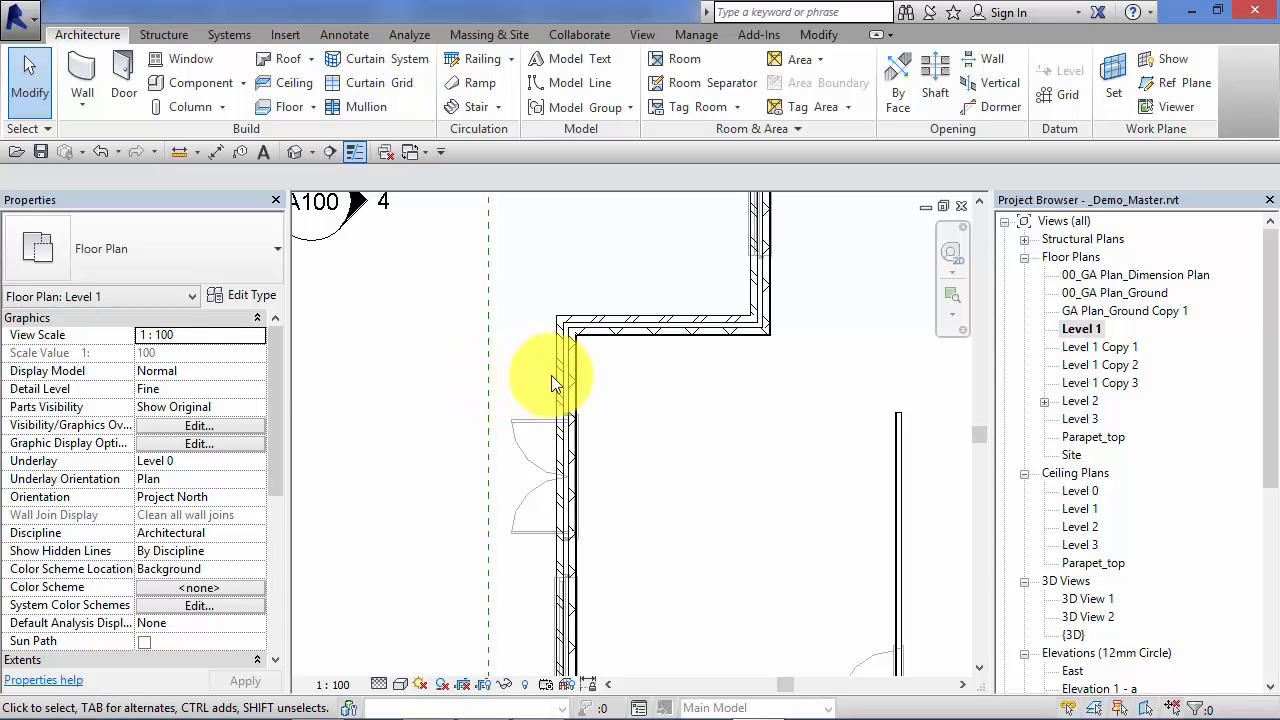
Step: Examine the east reference plane alongside the building's east exterior wall
scroll(528, 386, "down", 5)
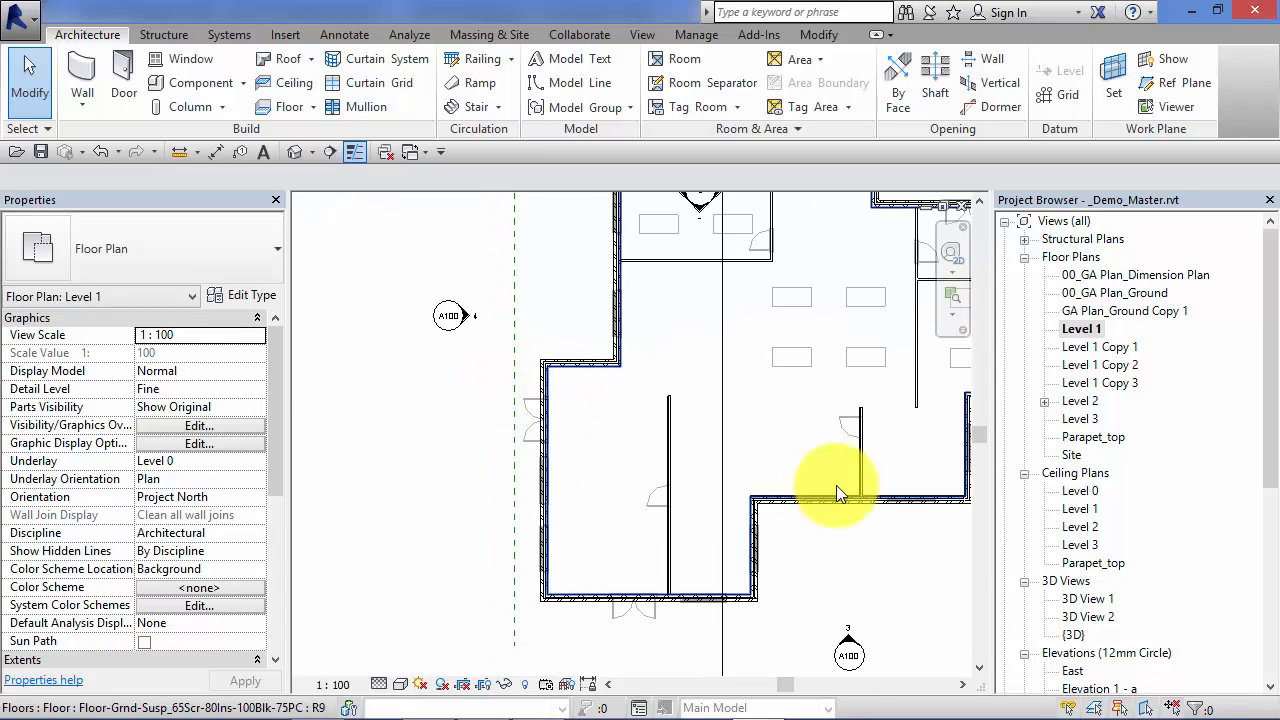
middle_click_drag(836, 485, 419, 554)
middle_click_drag(820, 420, 766, 528)
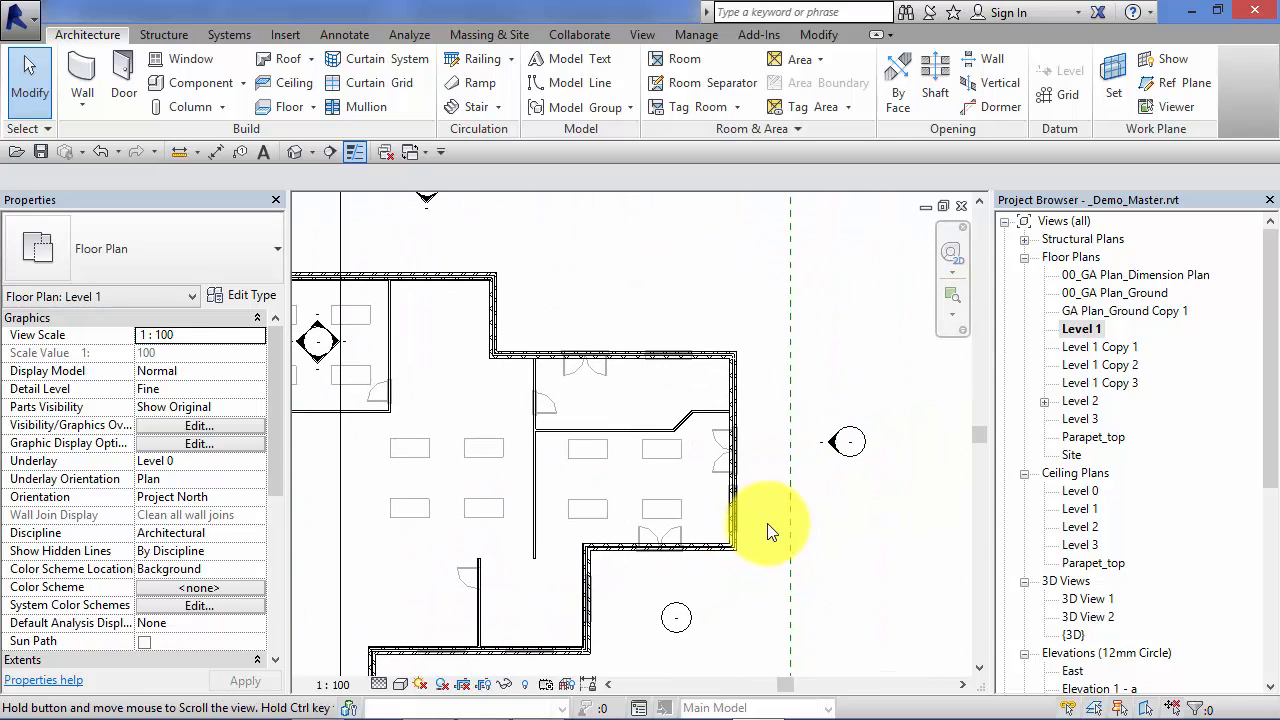
scroll(778, 312, "up", 2)
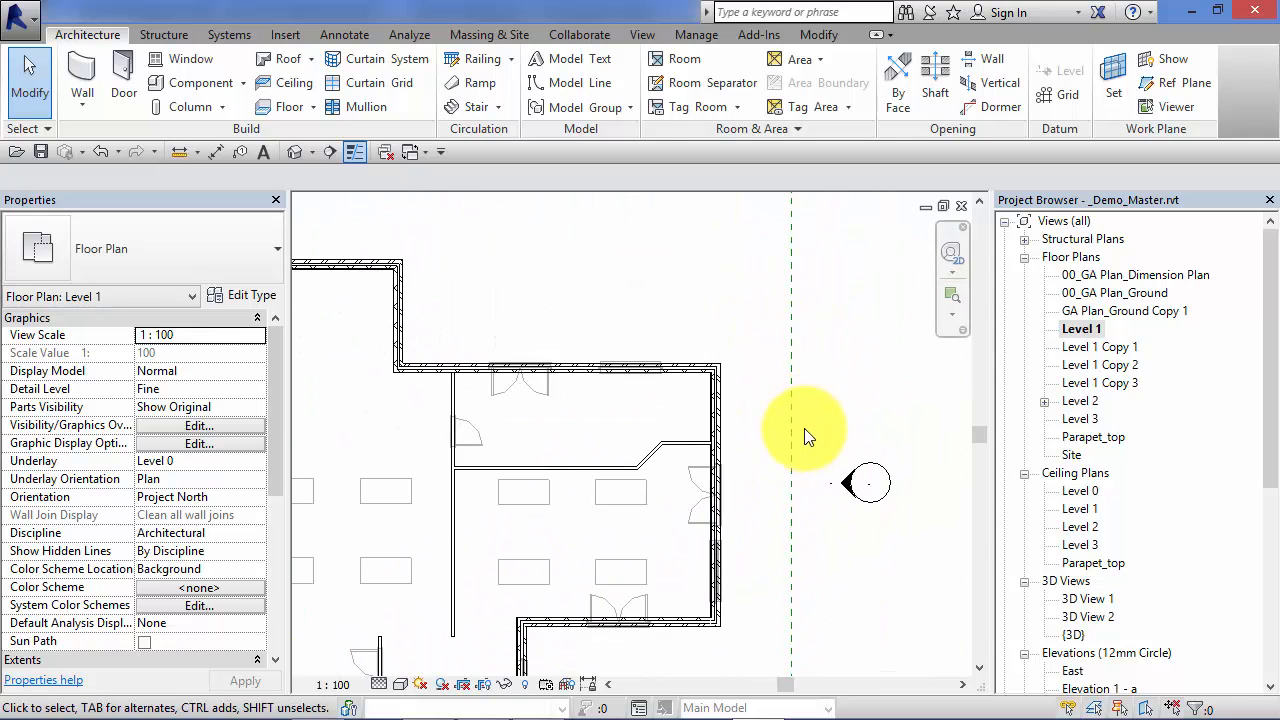
scroll(766, 583, "up", 2)
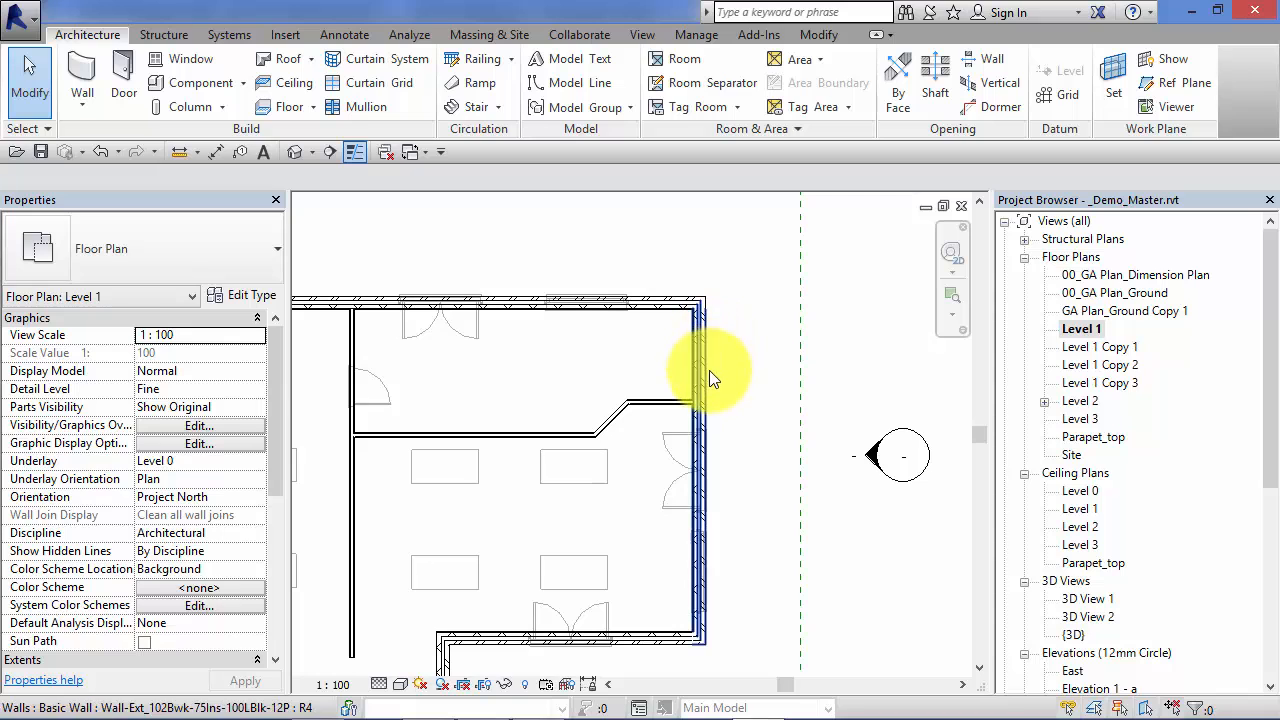
scroll(751, 388, "down", 3)
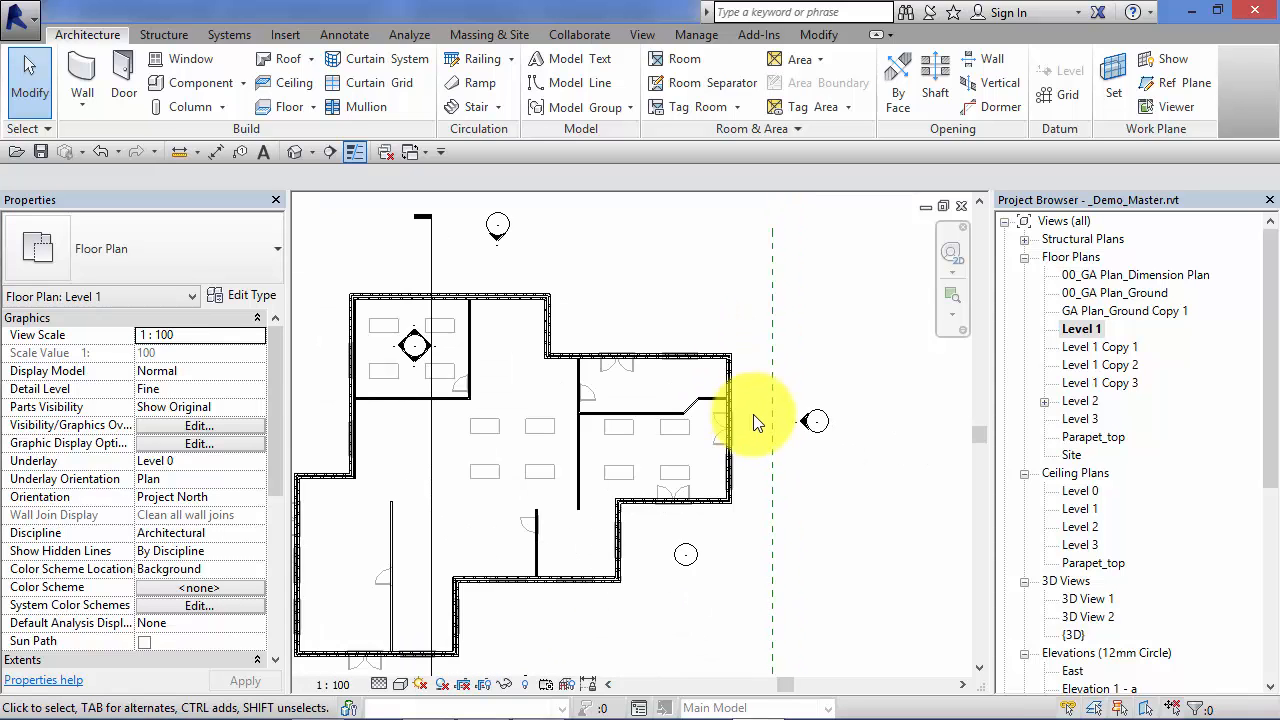
Step: Return to the west exterior wall to examine its offset from the reference plane, ending on the whole plan
middle_click_drag(756, 417, 872, 371)
scroll(422, 553, "up", 3)
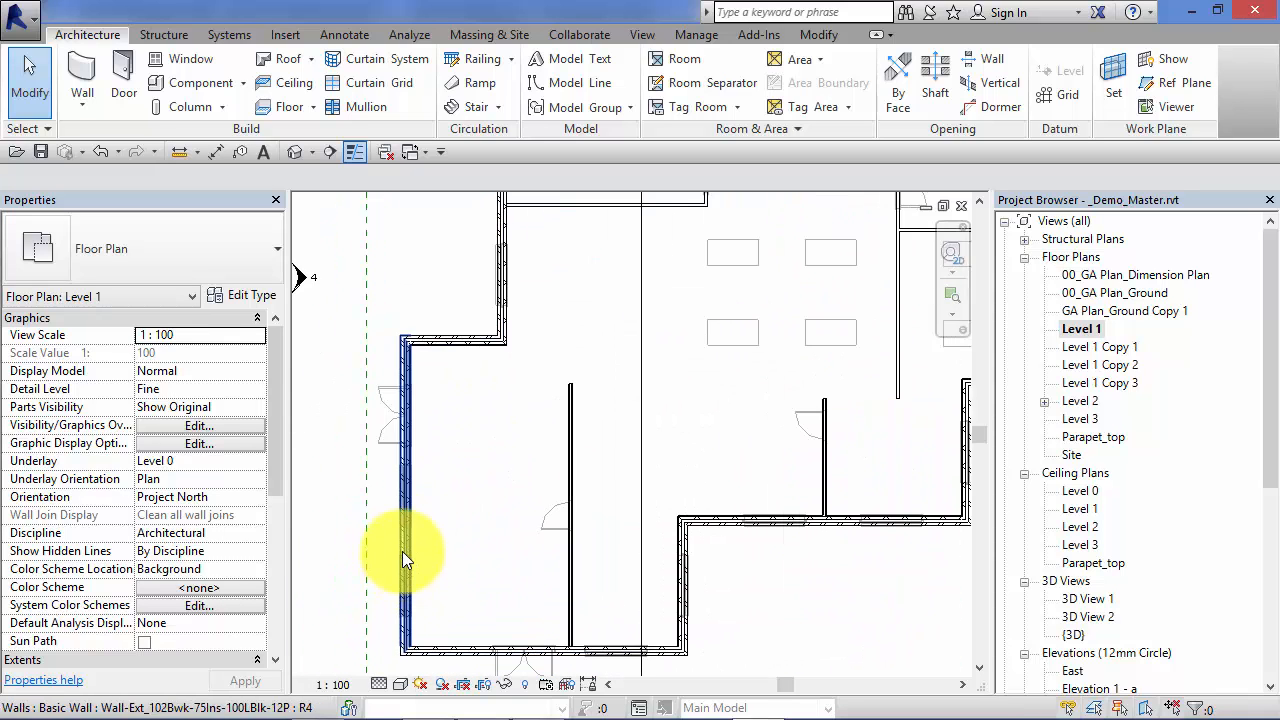
middle_click_drag(403, 551, 531, 514)
scroll(518, 510, "up", 2)
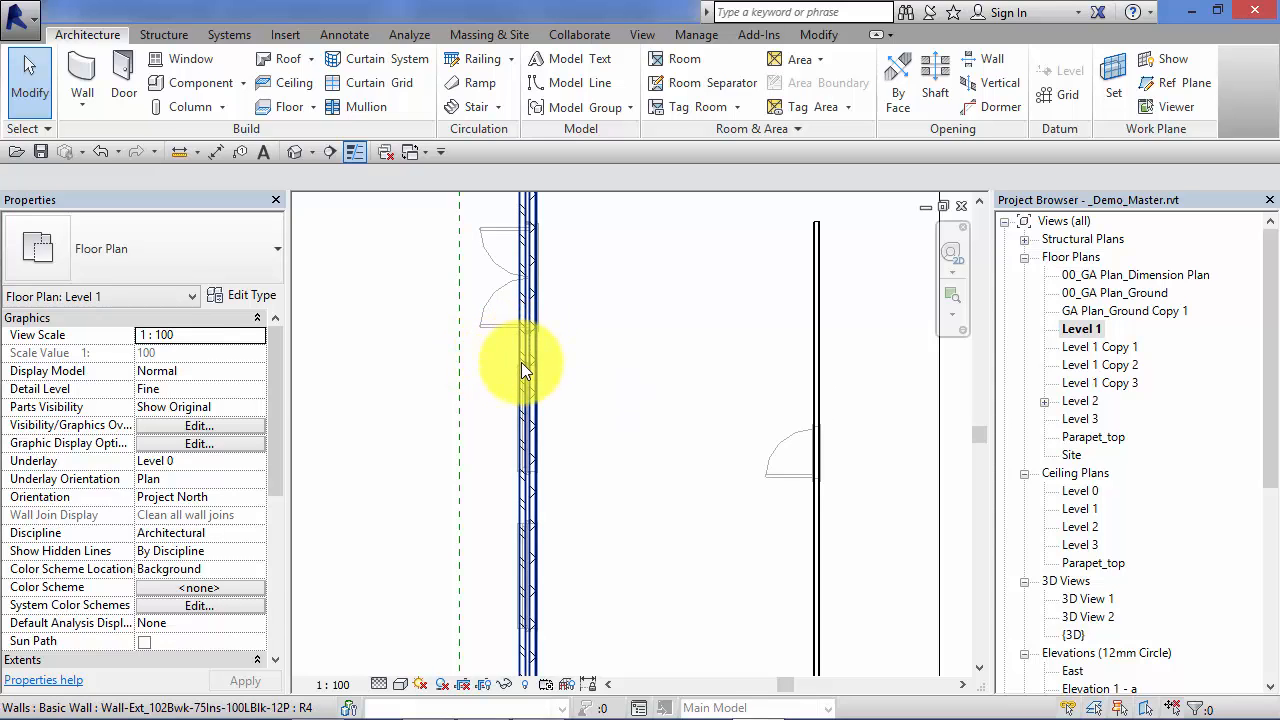
scroll(521, 362, "down", 3)
scroll(588, 395, "down", 2)
middle_click_drag(590, 403, 468, 532)
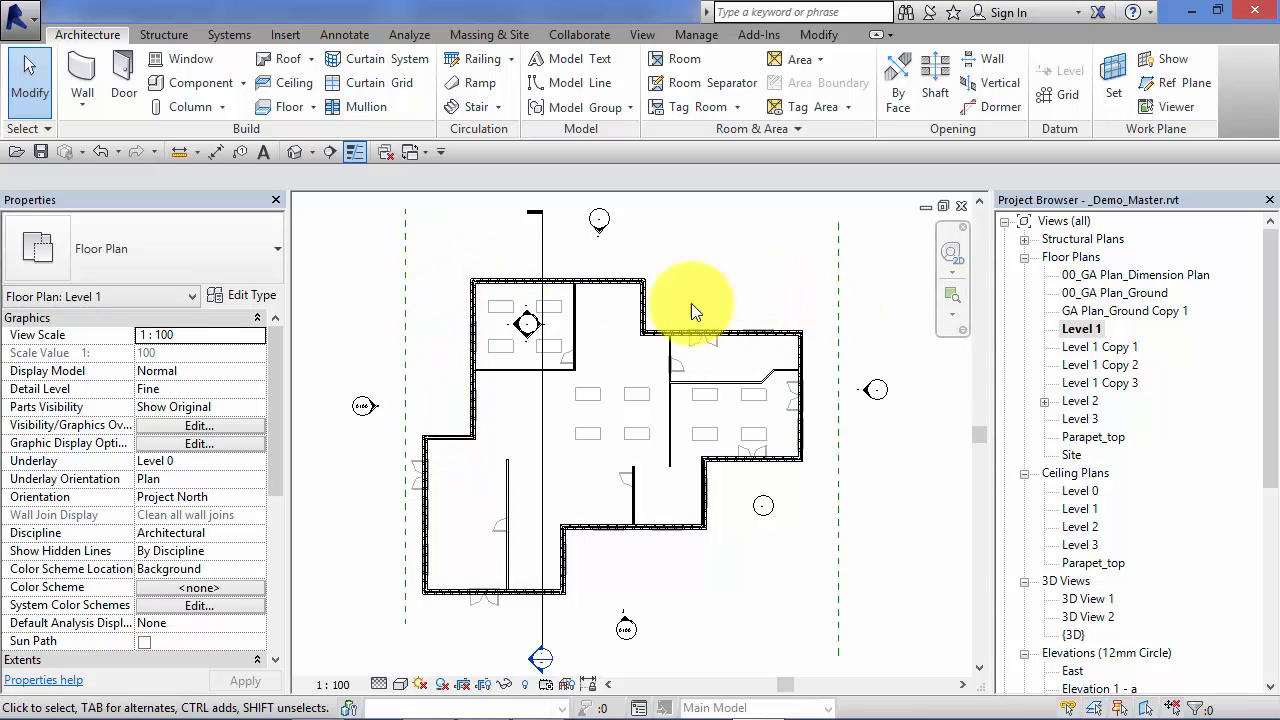
Step: Compare the building's southwest corner and stepped southeast walls with the flanking reference planes
scroll(380, 502, "up", 3)
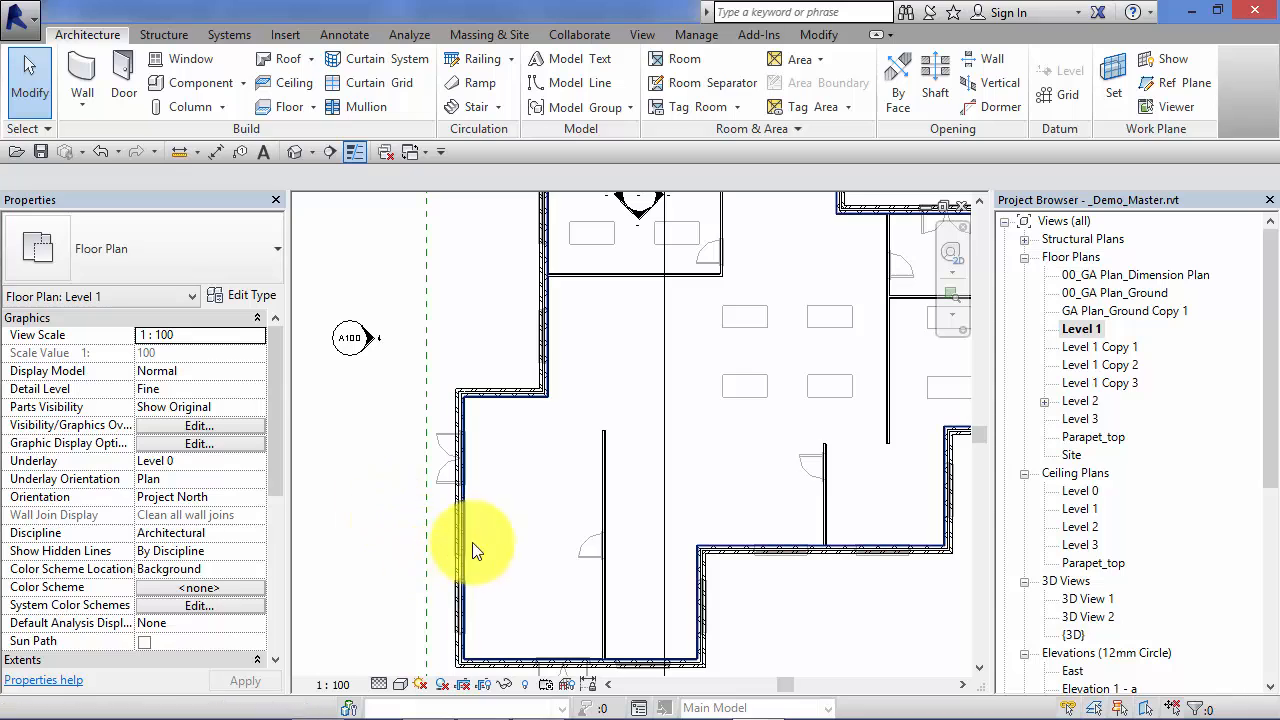
middle_click_drag(472, 542, 435, 503)
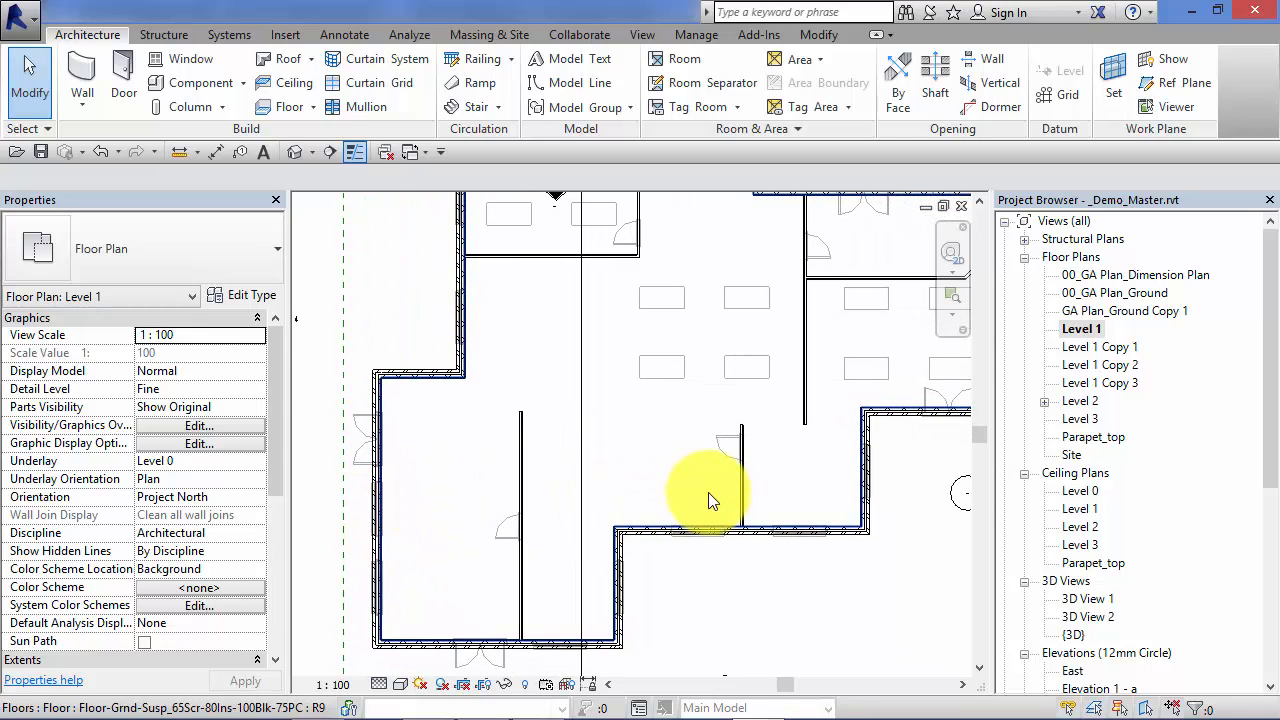
middle_click_drag(931, 480, 714, 480)
scroll(911, 364, "up", 1)
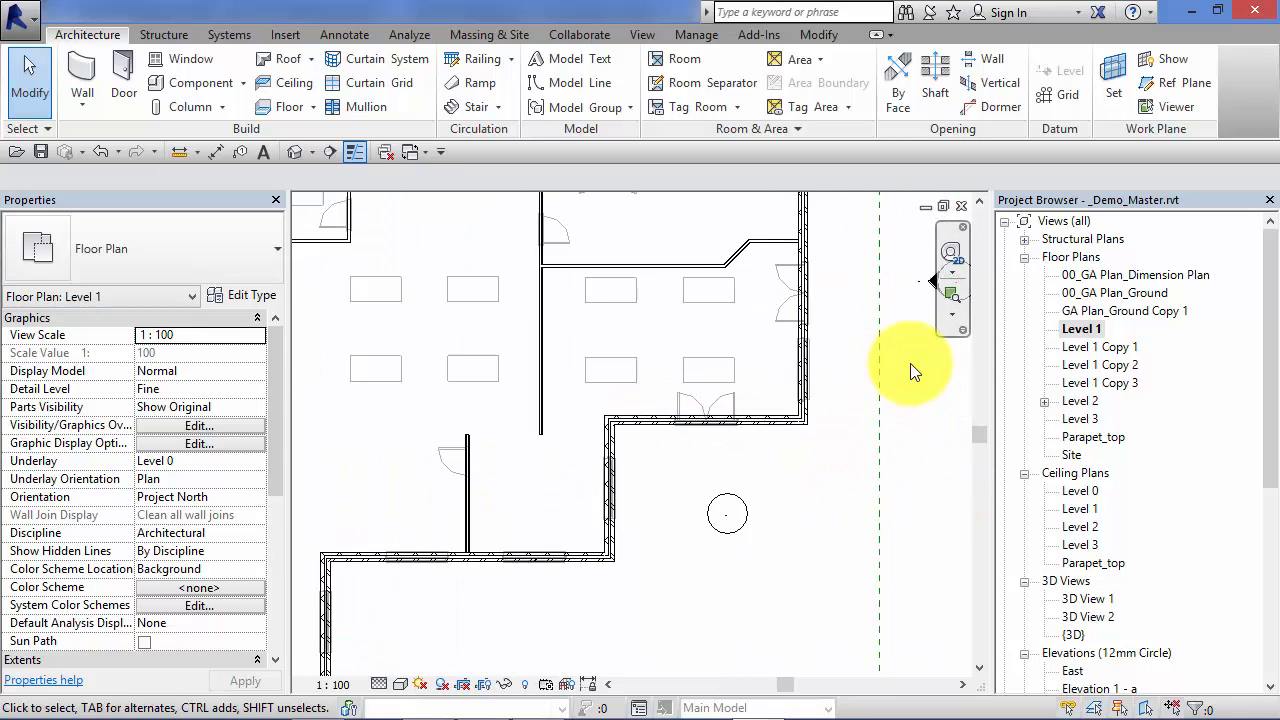
scroll(910, 365, "up", 1)
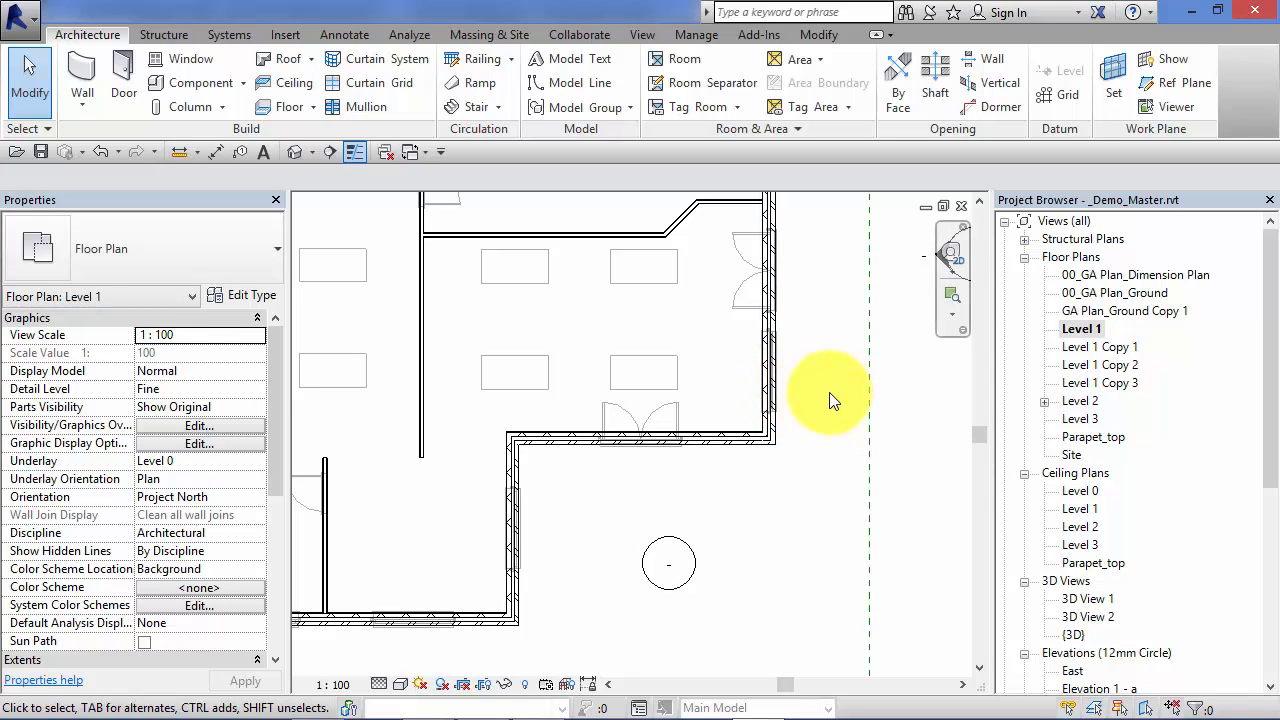
scroll(830, 420, "down", 3)
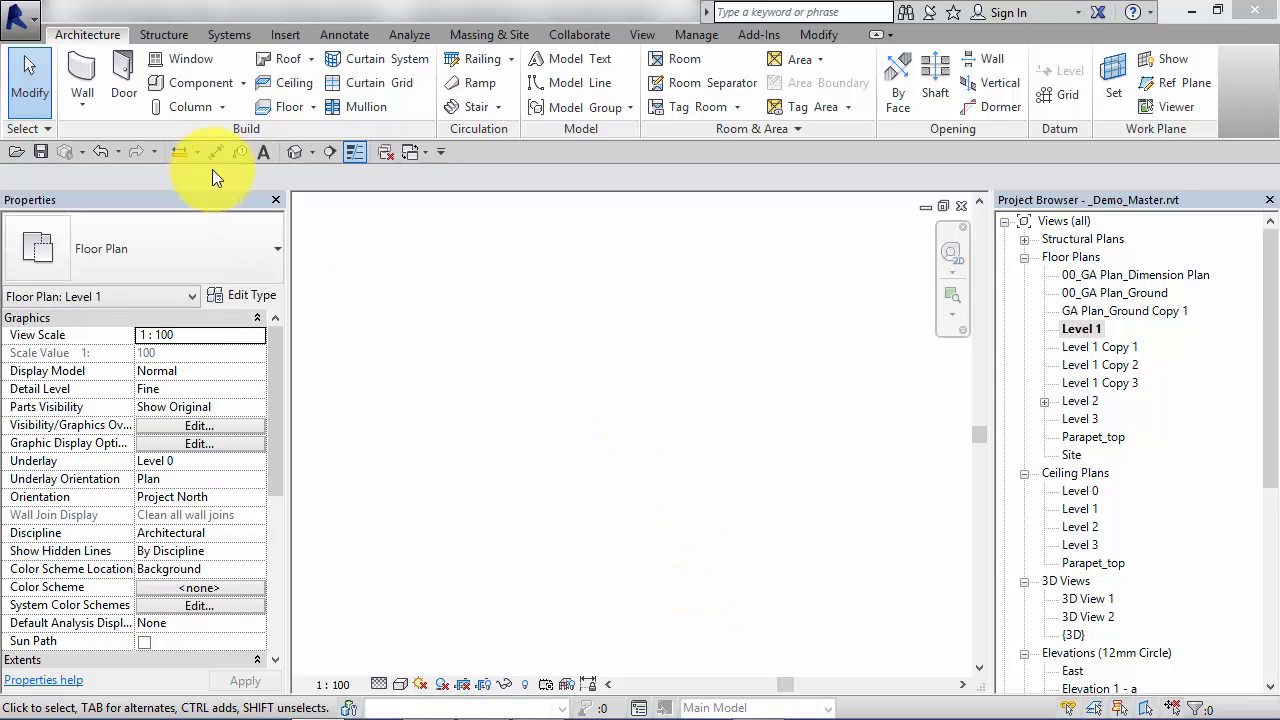
Step: Draw a vertical reference plane in an empty area of the plan, dismissing the save reminder, and view the plane's Name property
left_click(43, 58)
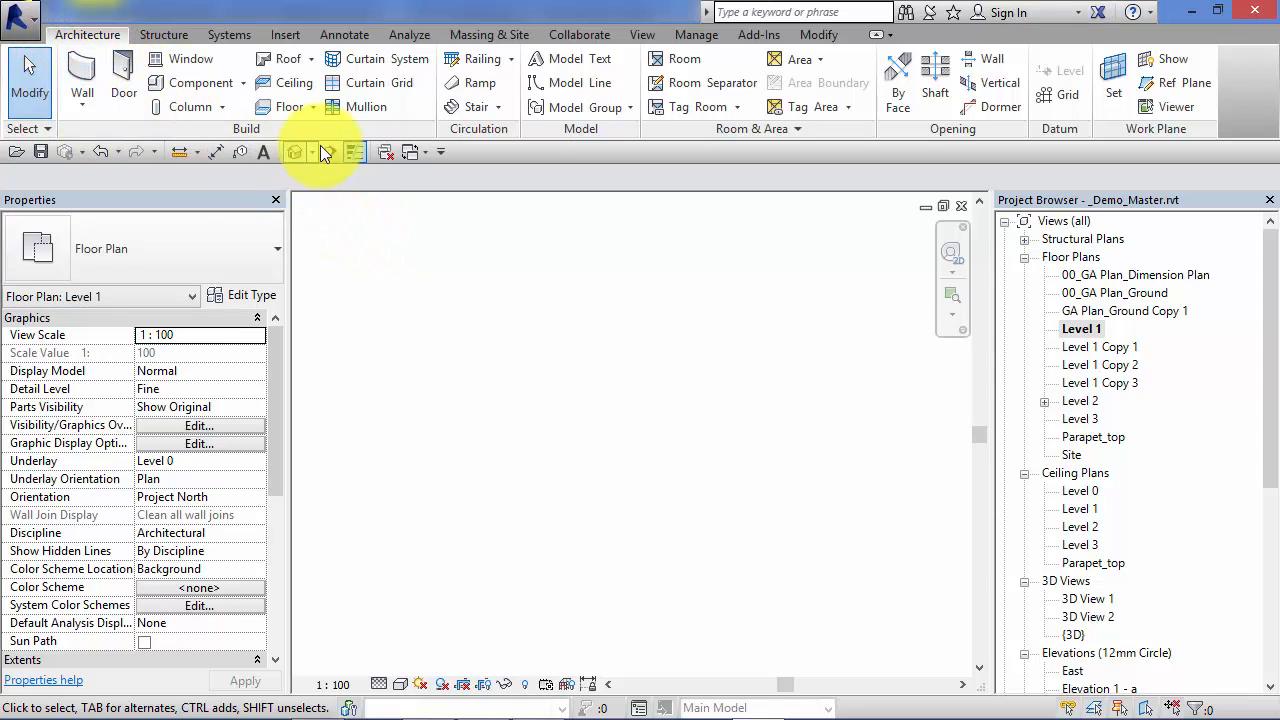
left_click(1188, 83)
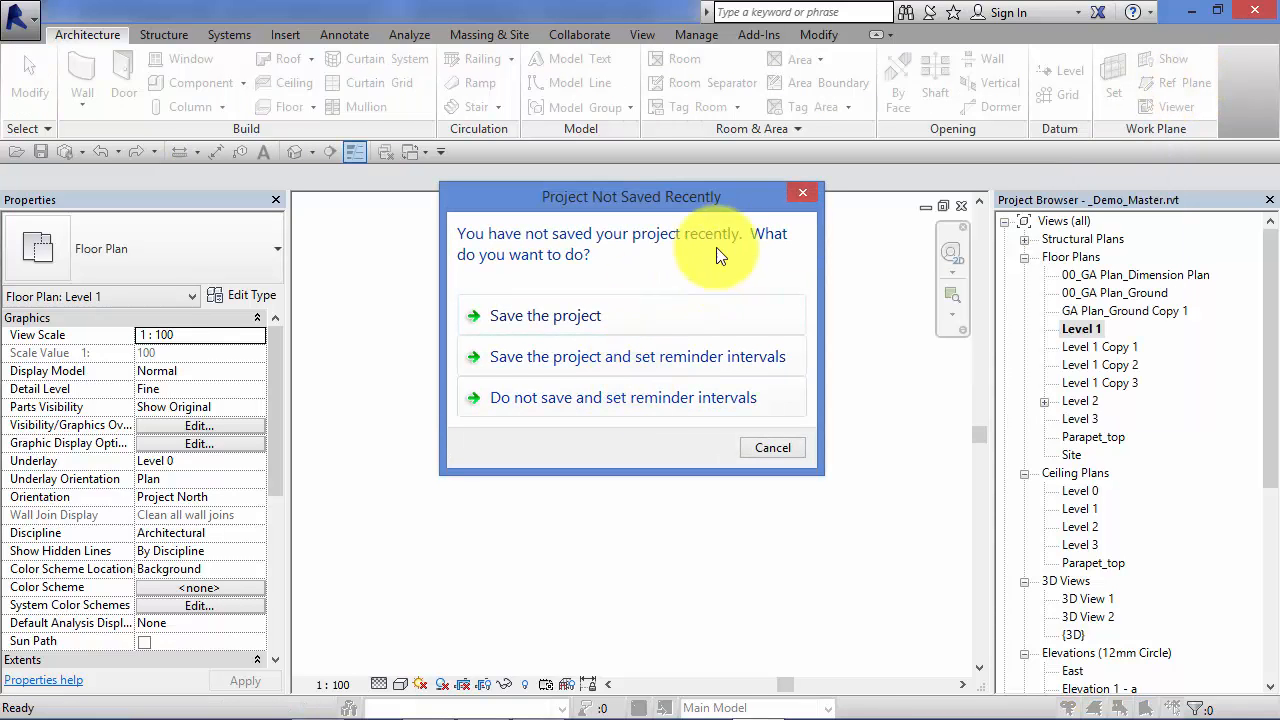
left_click(797, 449)
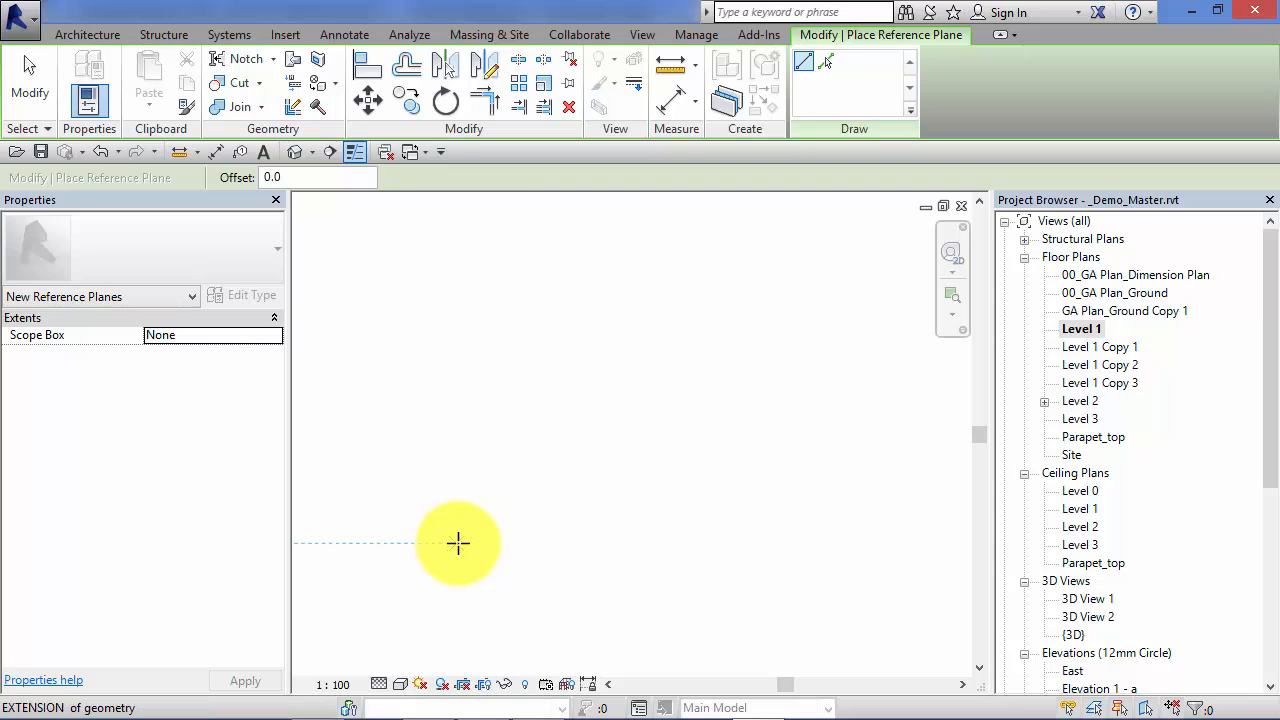
left_click(461, 543)
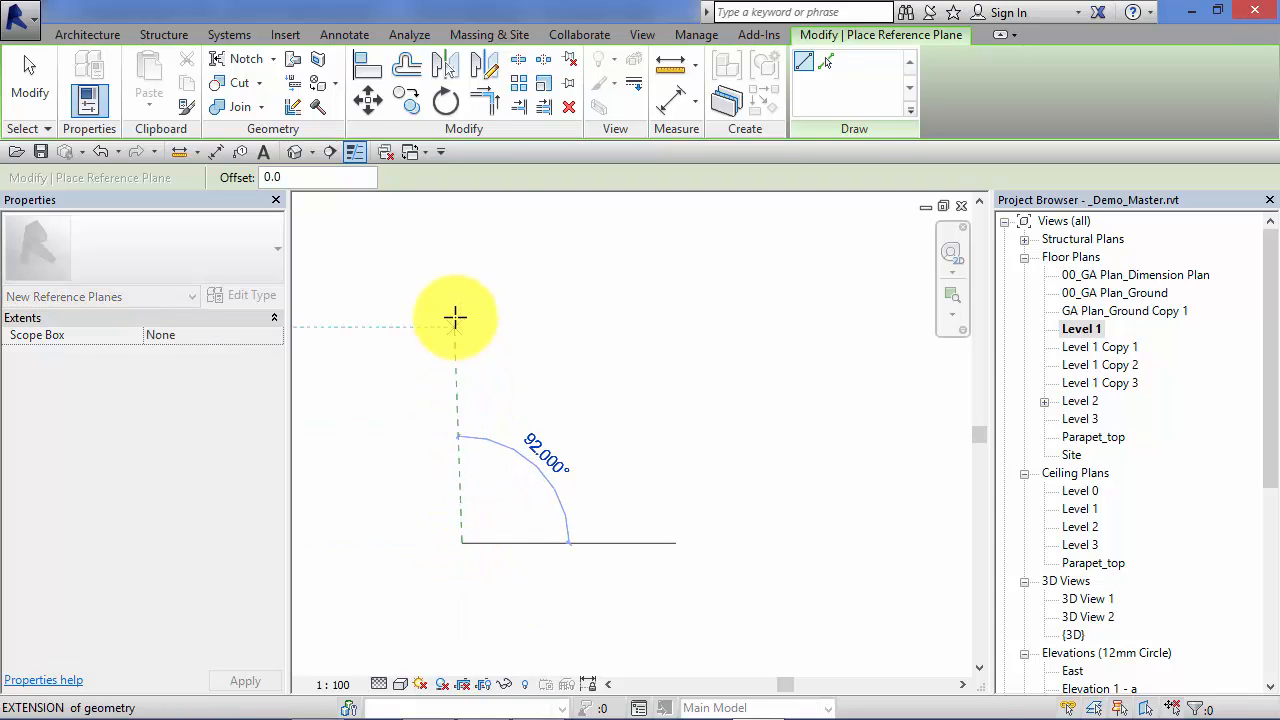
left_click(463, 267)
middle_click_drag(548, 357, 626, 364)
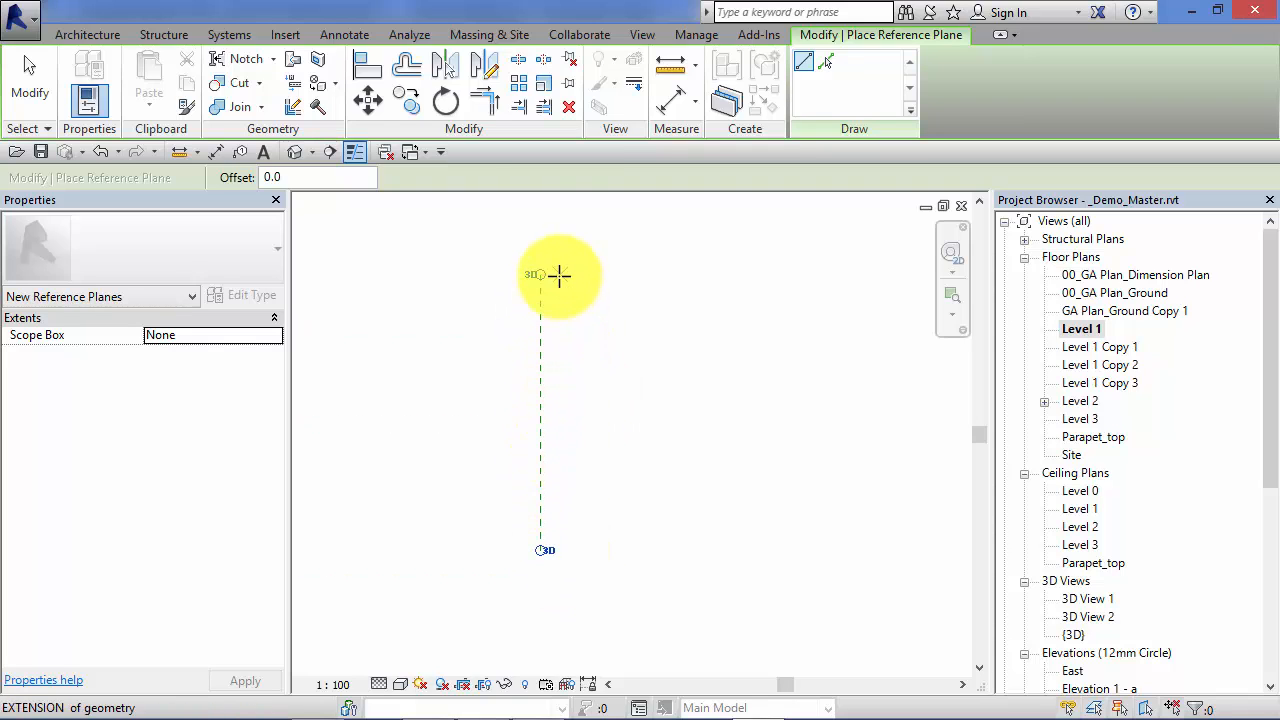
left_click(29, 86)
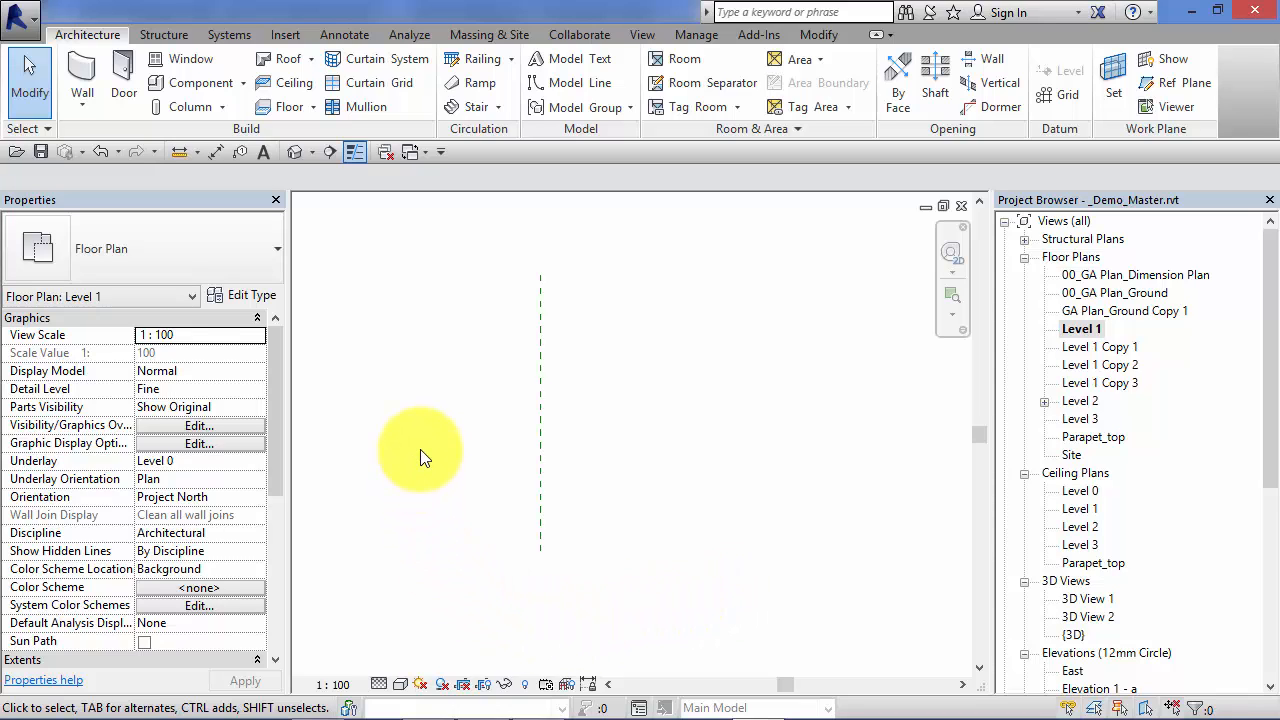
left_click(539, 430)
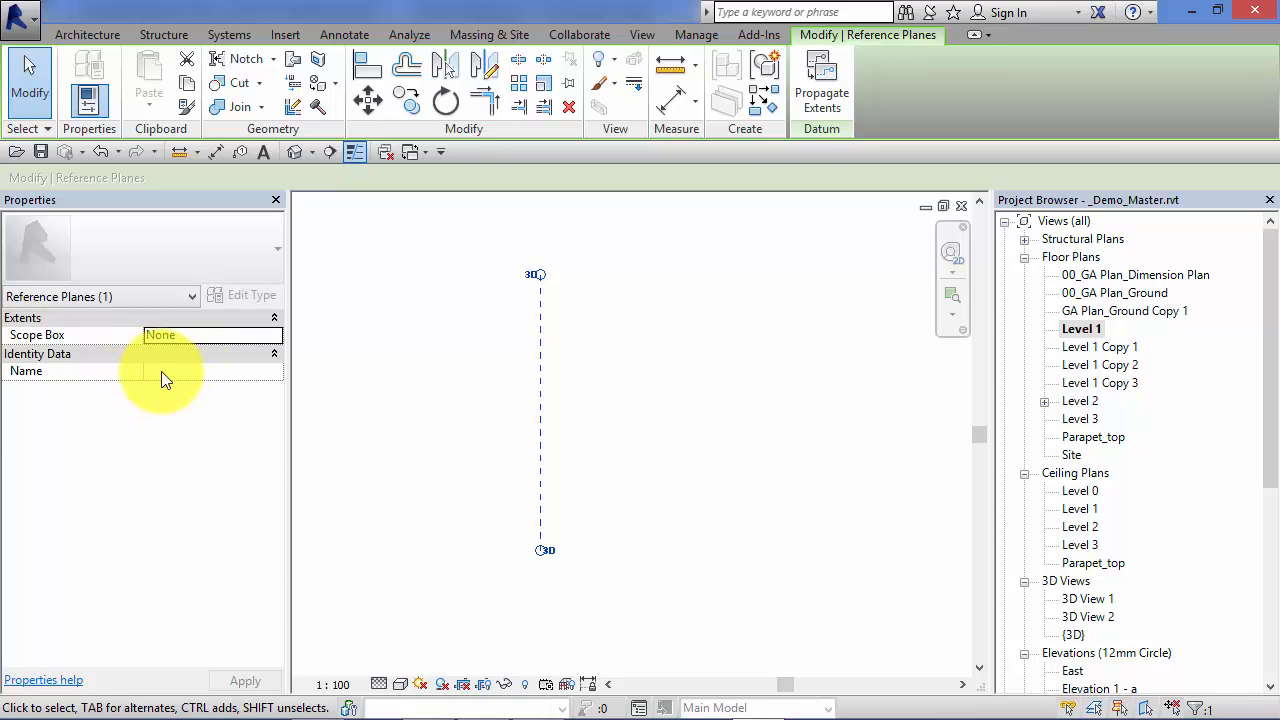
left_click(465, 364)
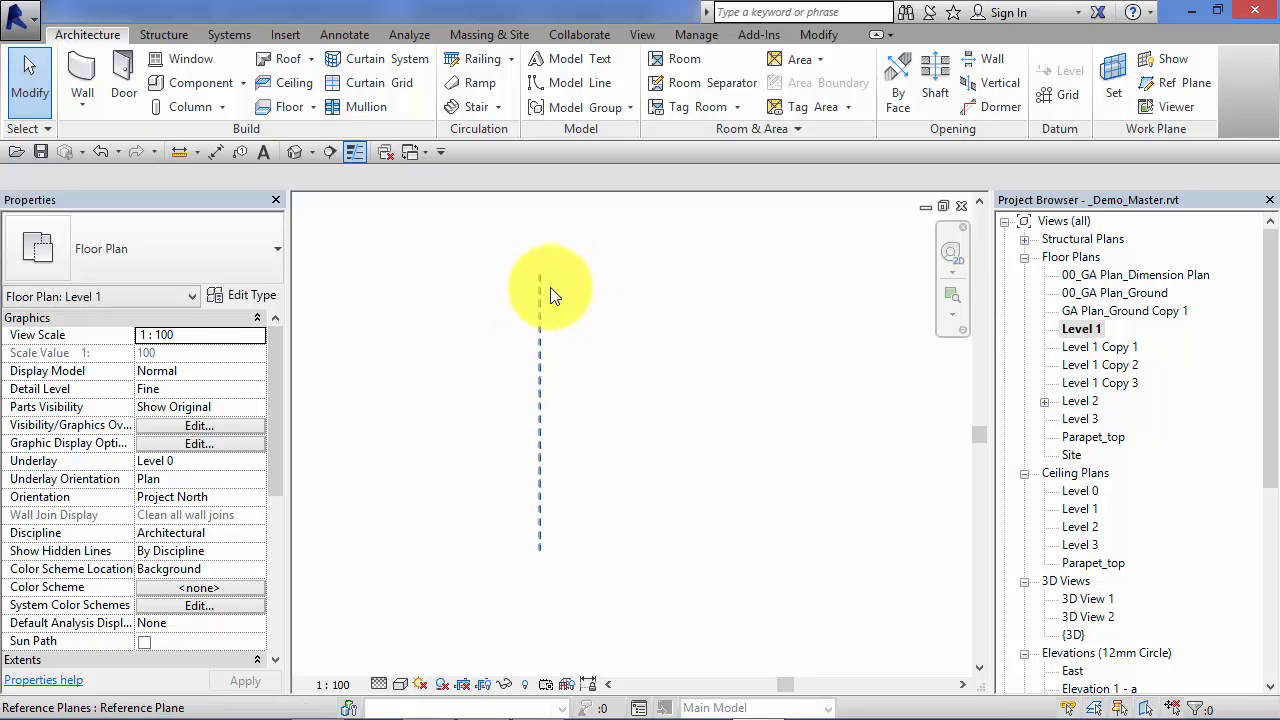
Step: Draw a horizontal reference plane crossing the vertical plane's north end, and a short vertical plane crossing its east end
left_click(1182, 80)
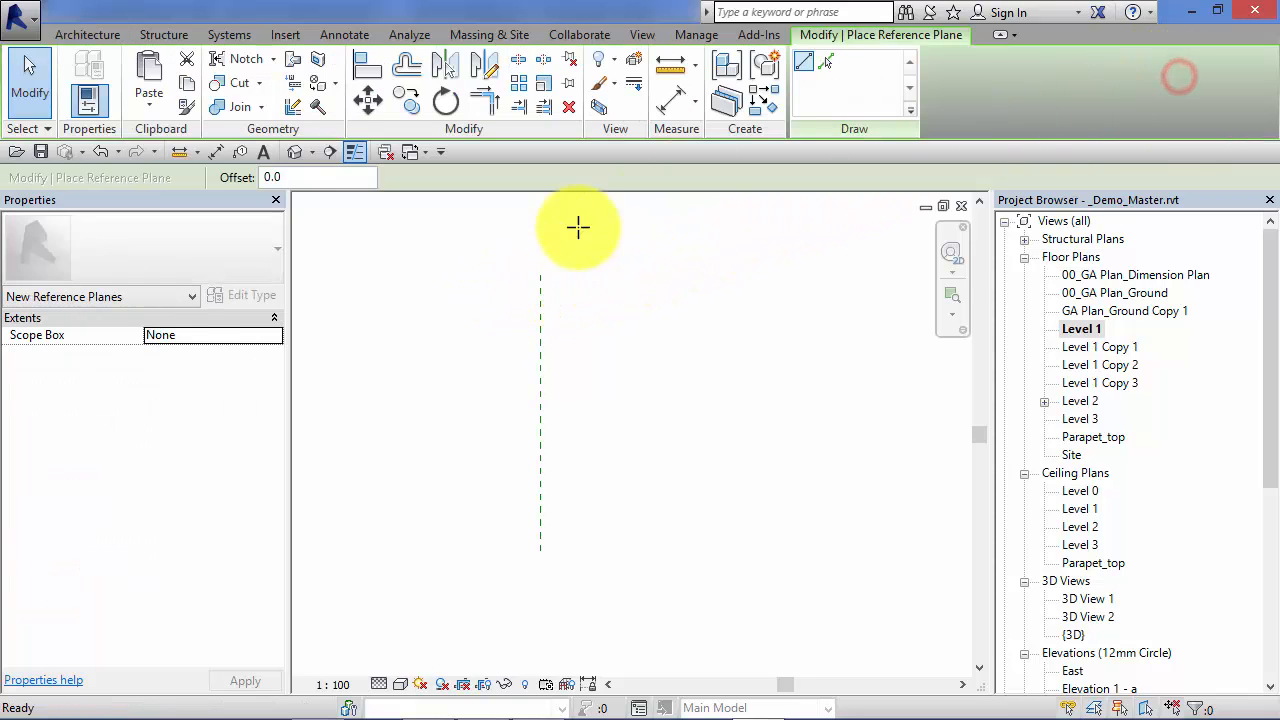
left_click(510, 298)
left_click(820, 298)
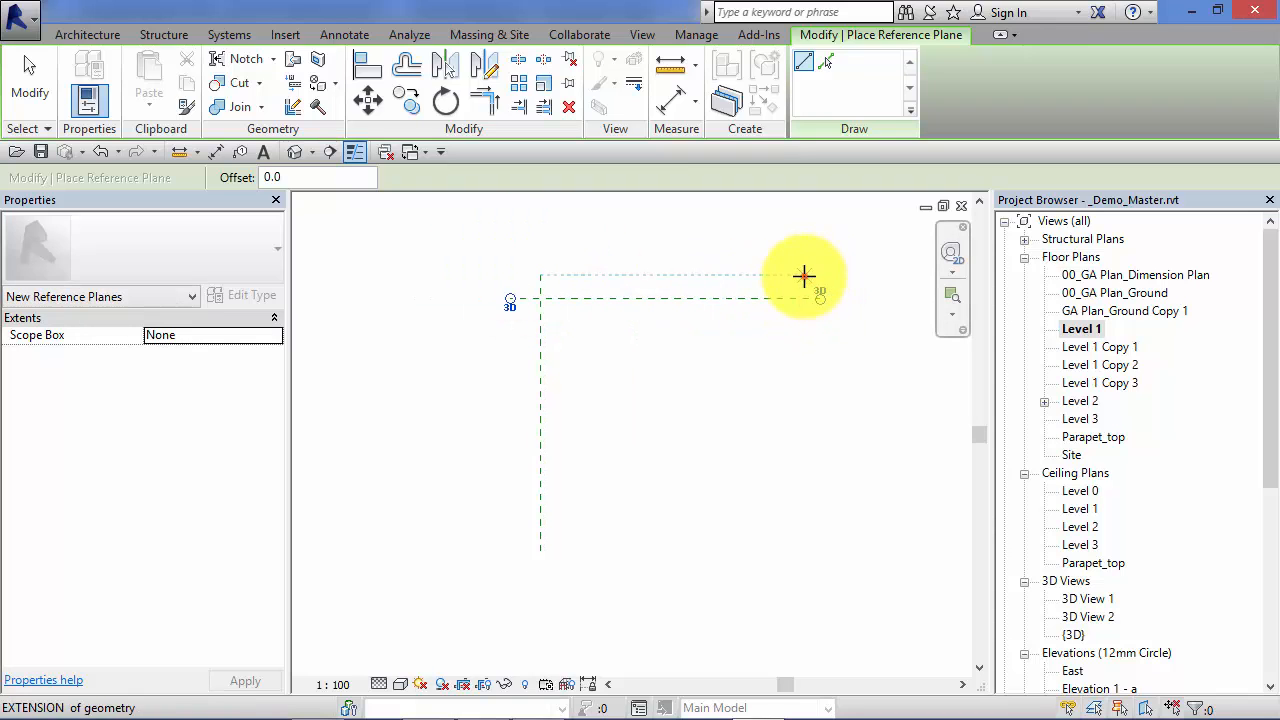
left_click(804, 277)
left_click(803, 380)
Step: Draw a short horizontal reference plane east across the short vertical plane, and a long vertical plane south through its east end
left_click(768, 362)
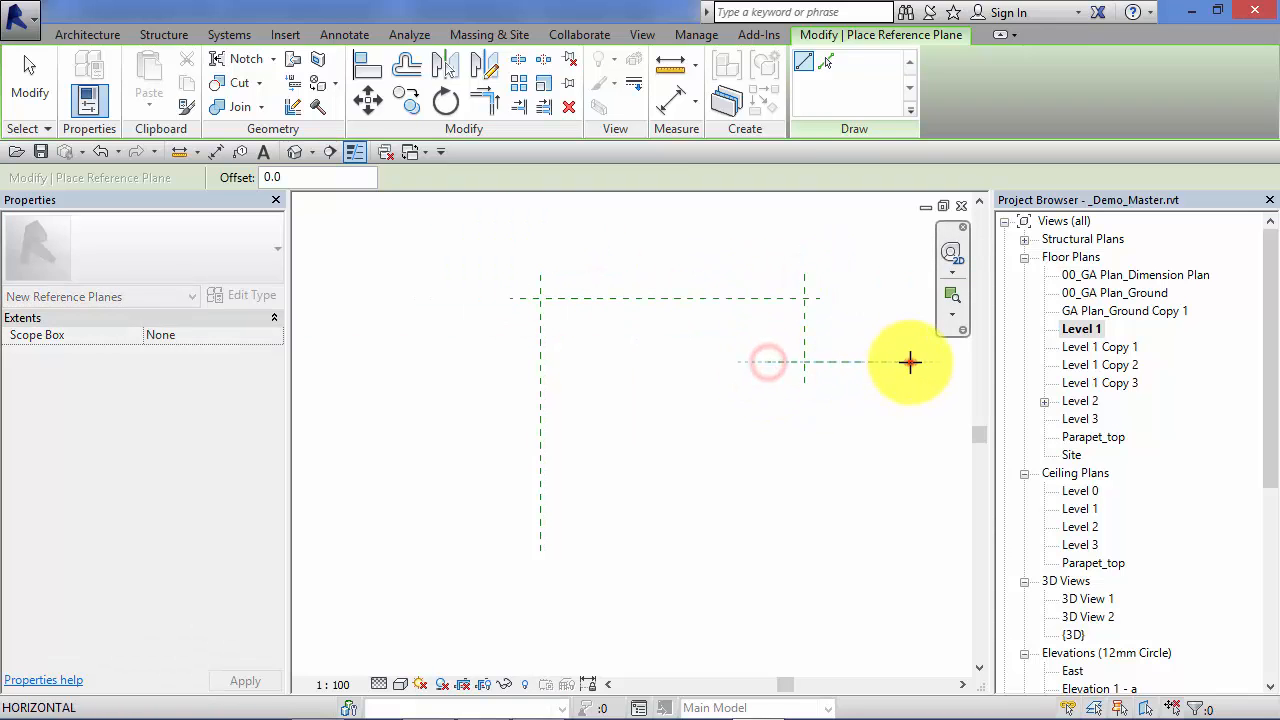
left_click(908, 362)
left_click(897, 338)
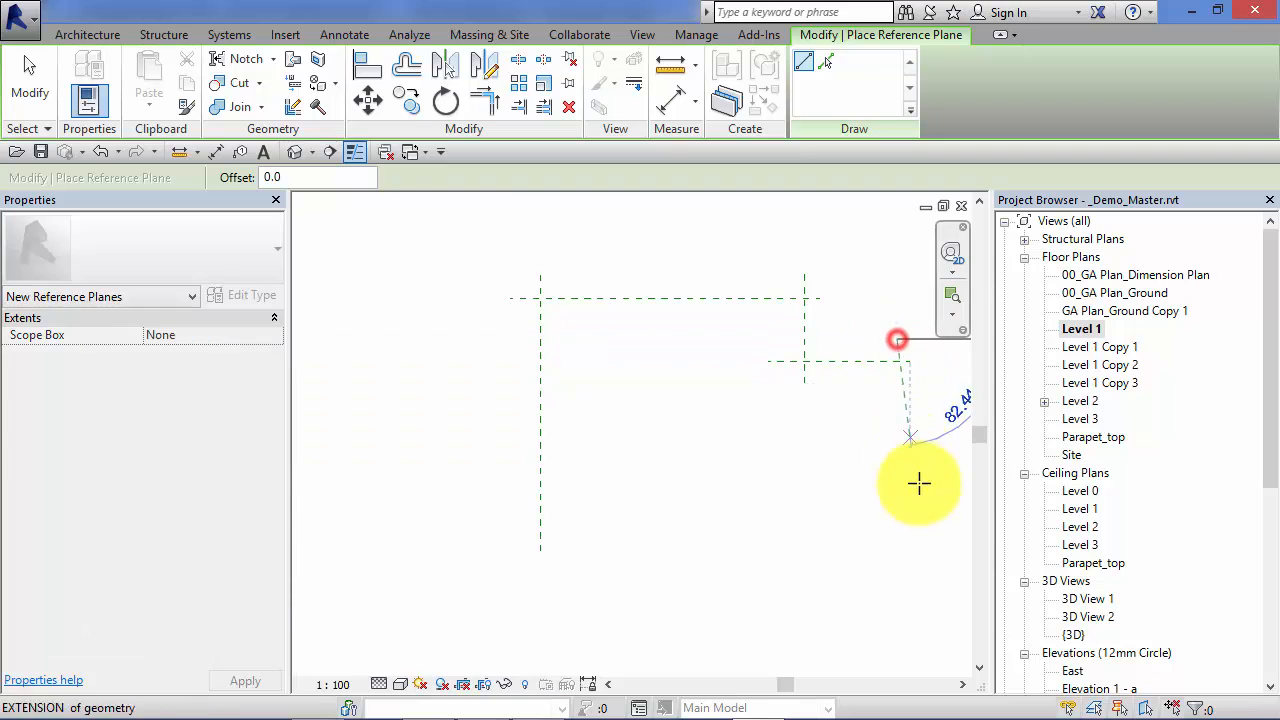
left_click(897, 588)
Step: Draw a horizontal reference plane about 33158 mm south of the short horizontal one, and a short vertical plane about 29474 mm east of the first vertical
left_click(918, 569)
left_click(708, 567)
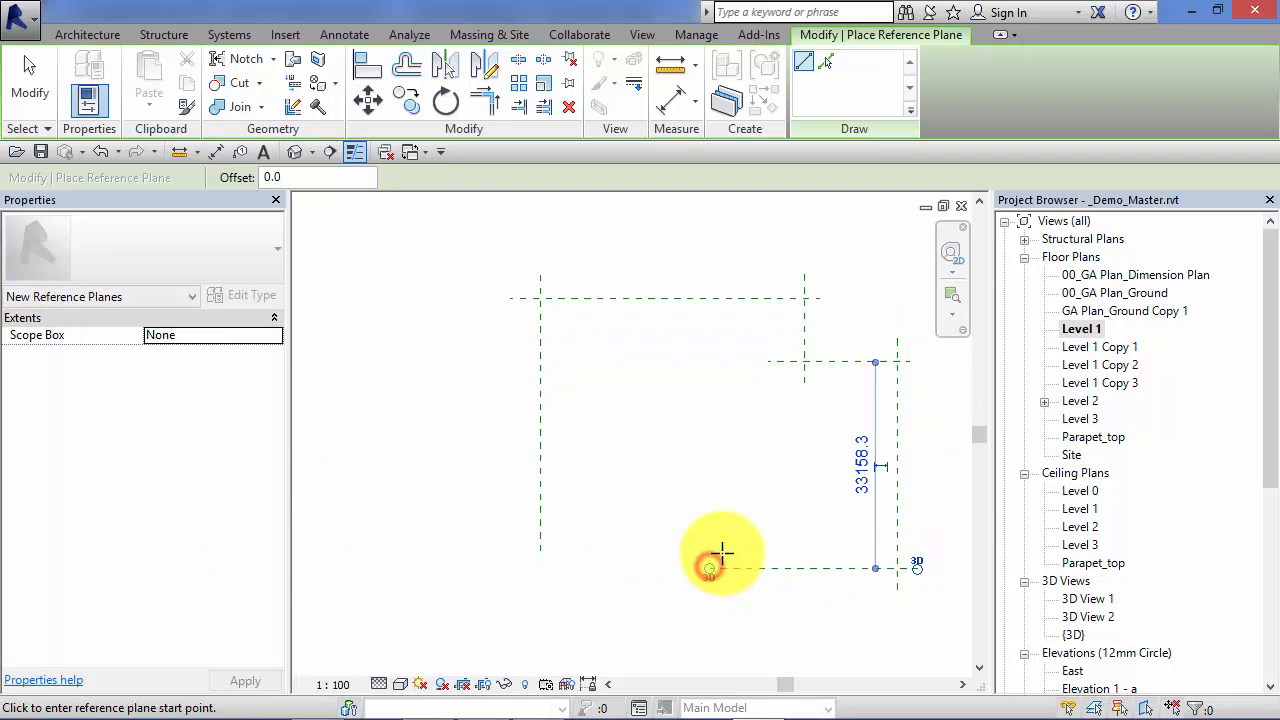
left_click(723, 553)
left_click(724, 636)
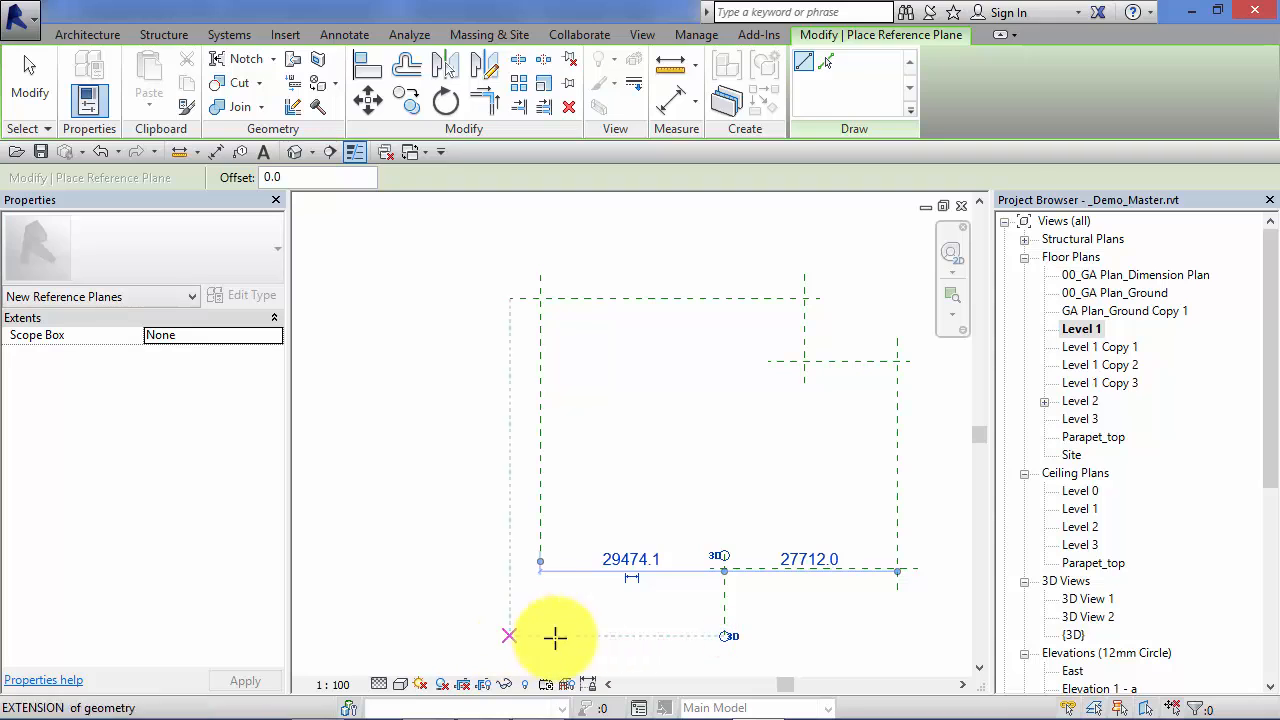
Step: Draw a horizontal reference plane about 7048 mm south of the lower horizontal one, from the short vertical plane west past the first vertical
left_click(733, 612)
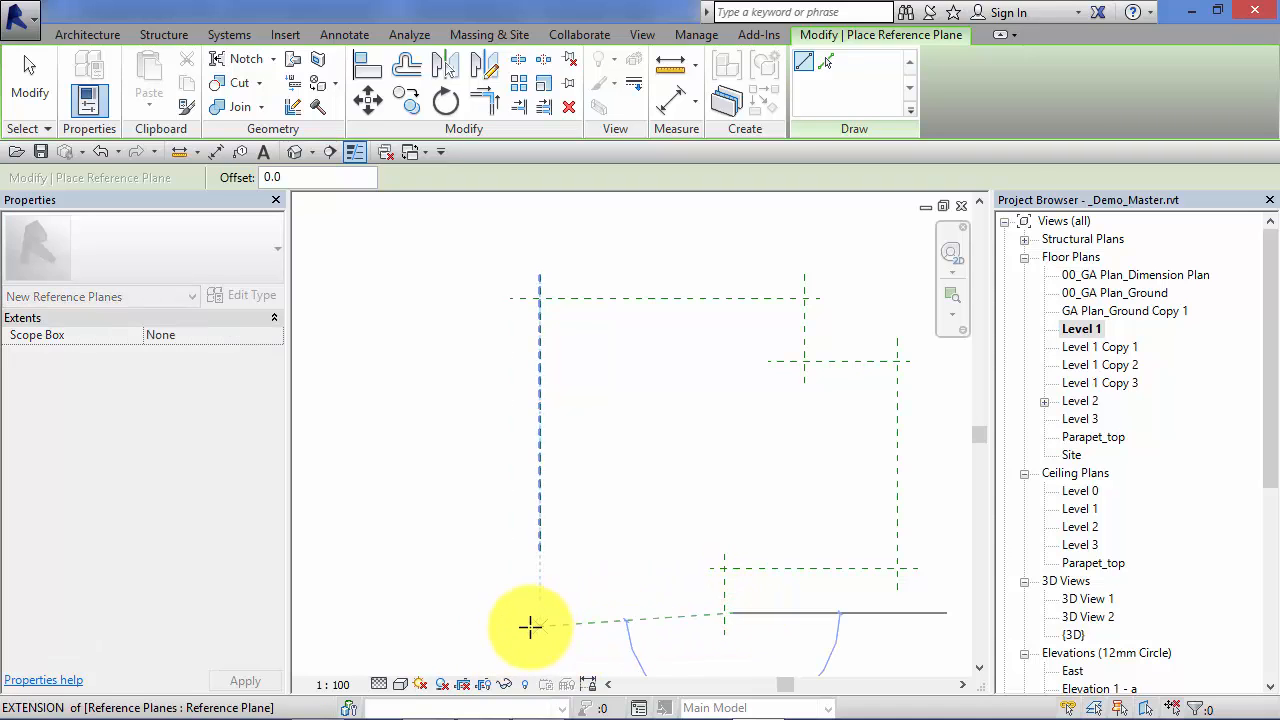
left_click(521, 612)
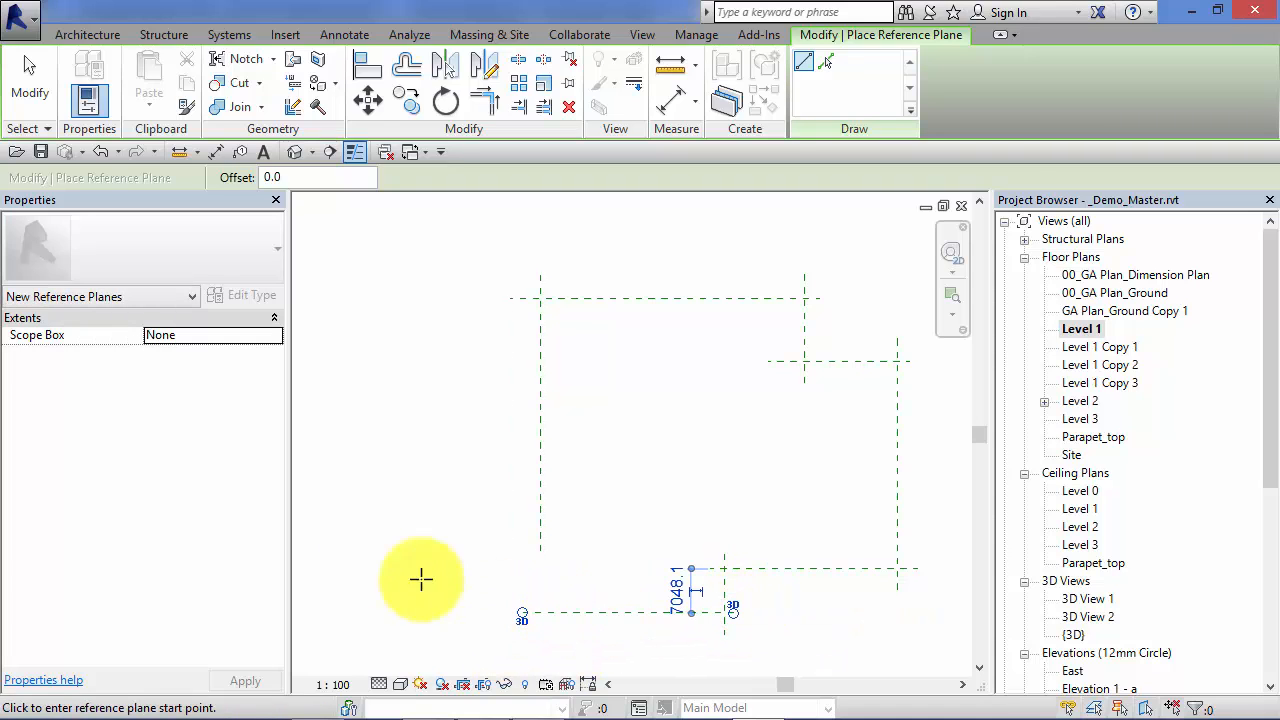
key("Escape")
key("Escape")
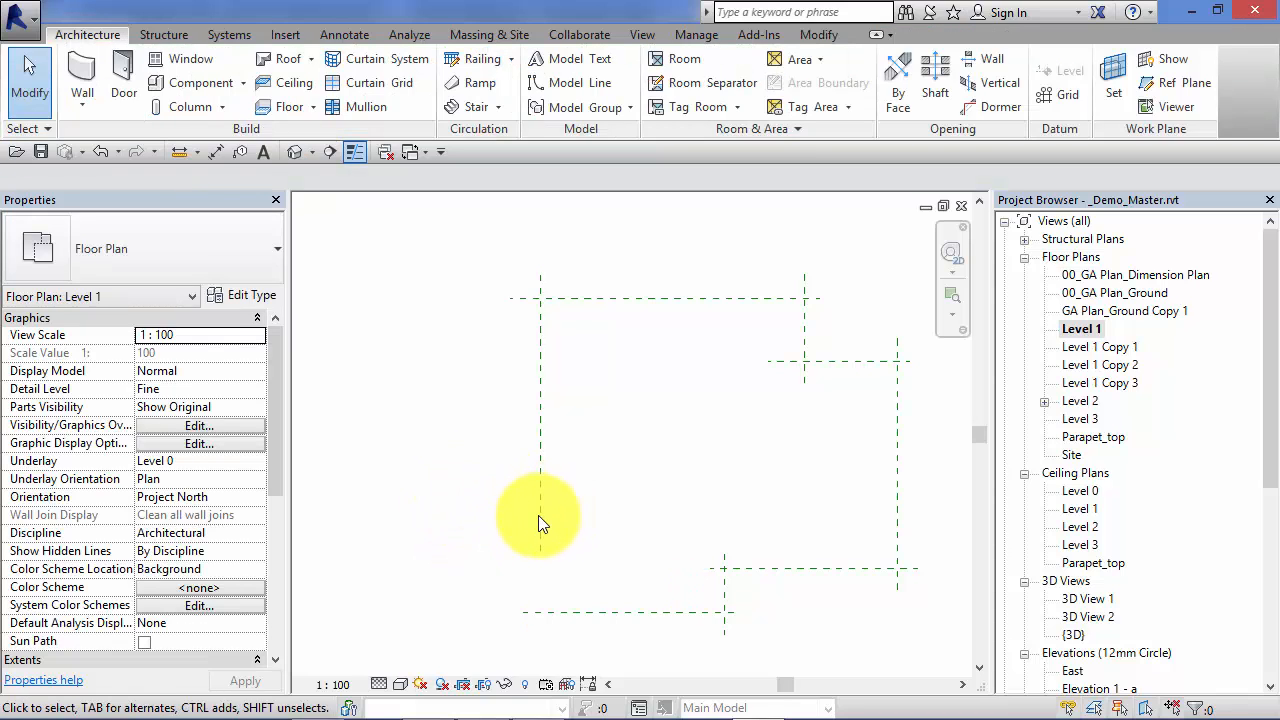
Step: Extend the south end of the long west vertical reference plane so it crosses the southernmost horizontal plane
left_click(537, 514)
left_click(536, 545)
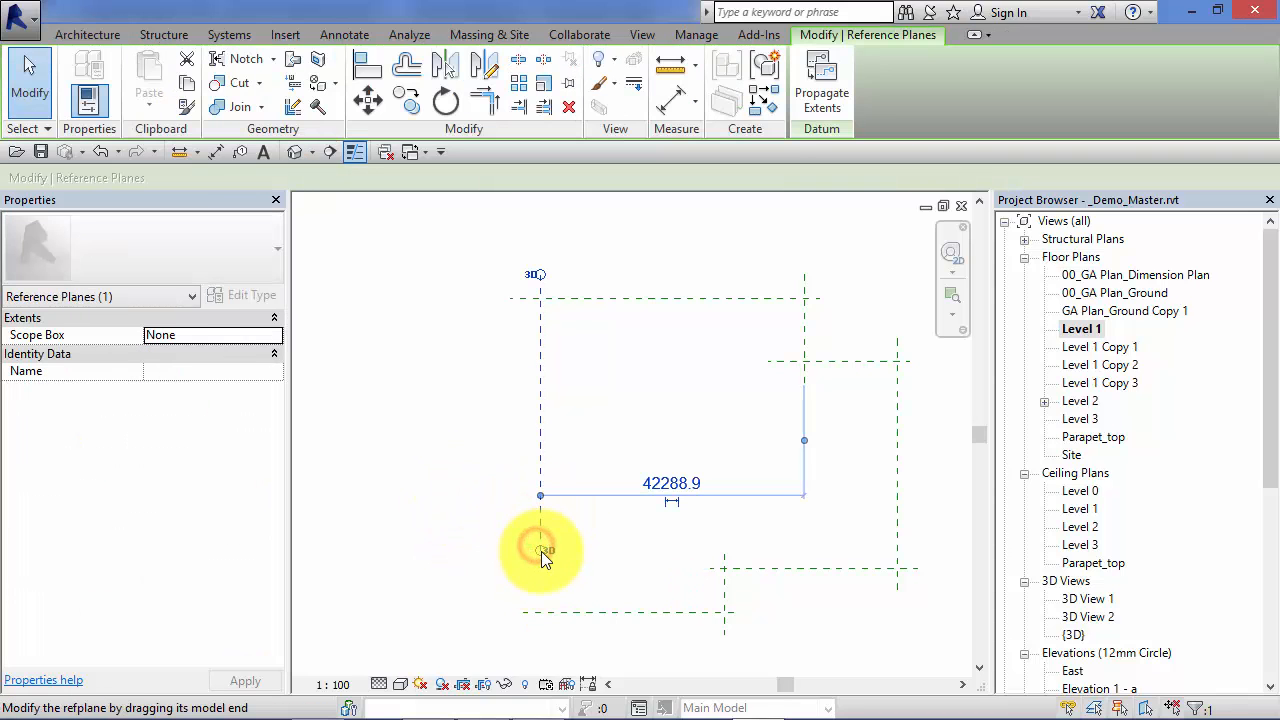
left_click_drag(541, 551, 545, 635)
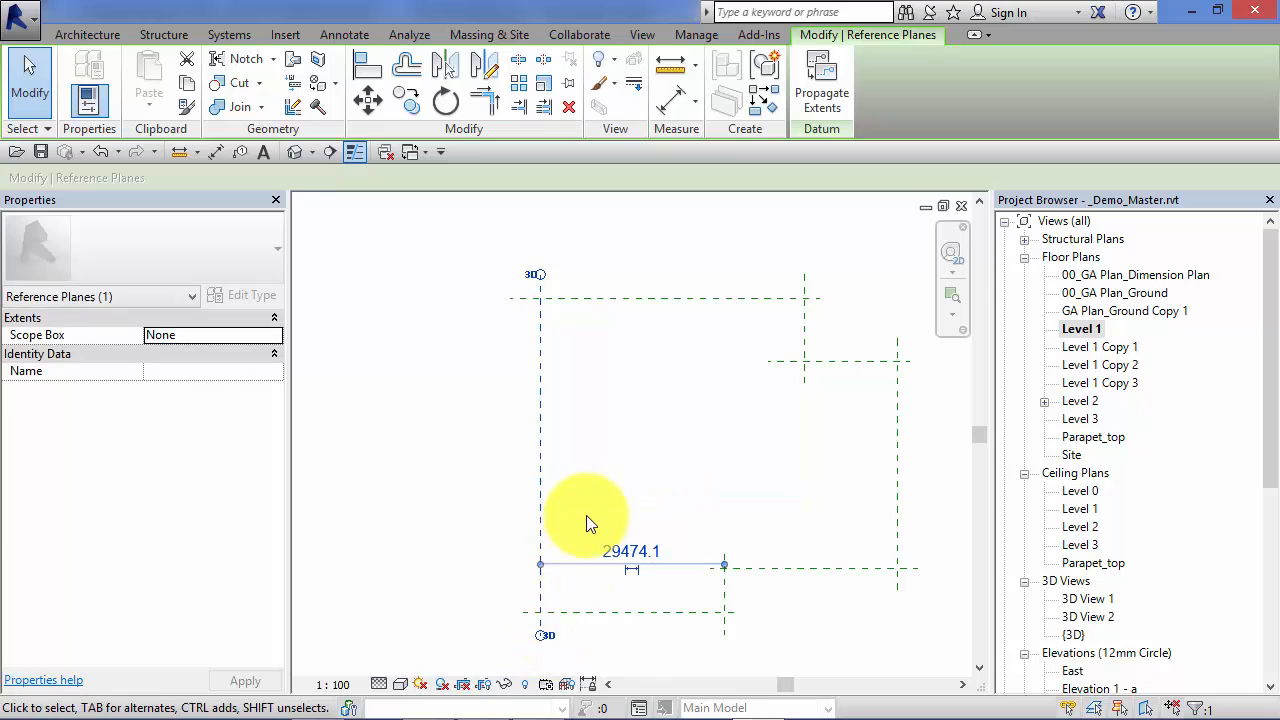
key("Escape")
middle_click_drag(597, 517, 525, 500)
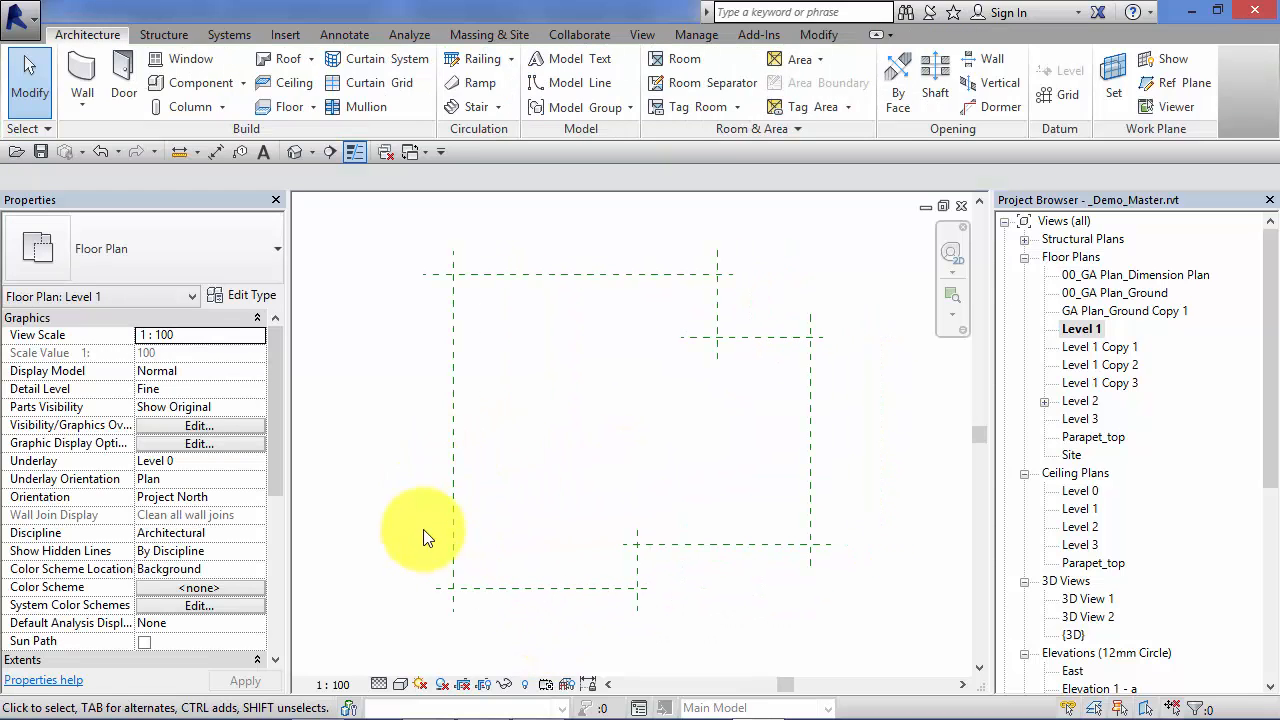
left_click(453, 389)
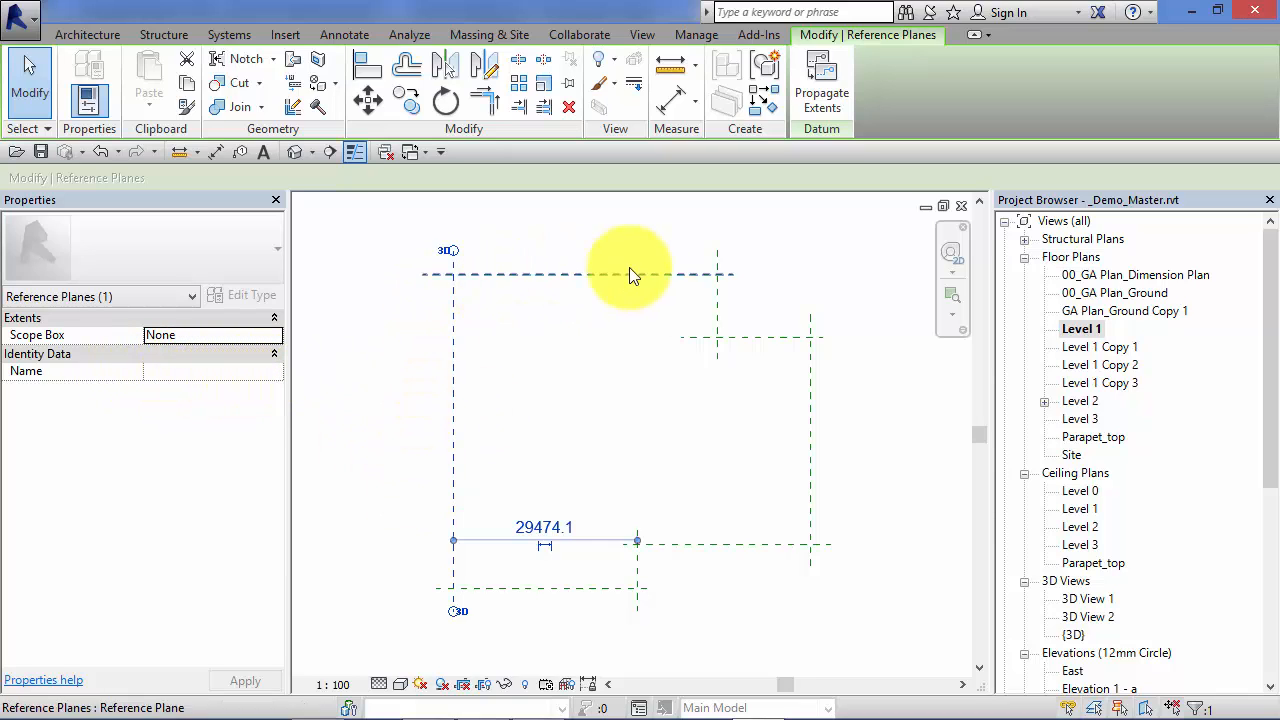
left_click(418, 452)
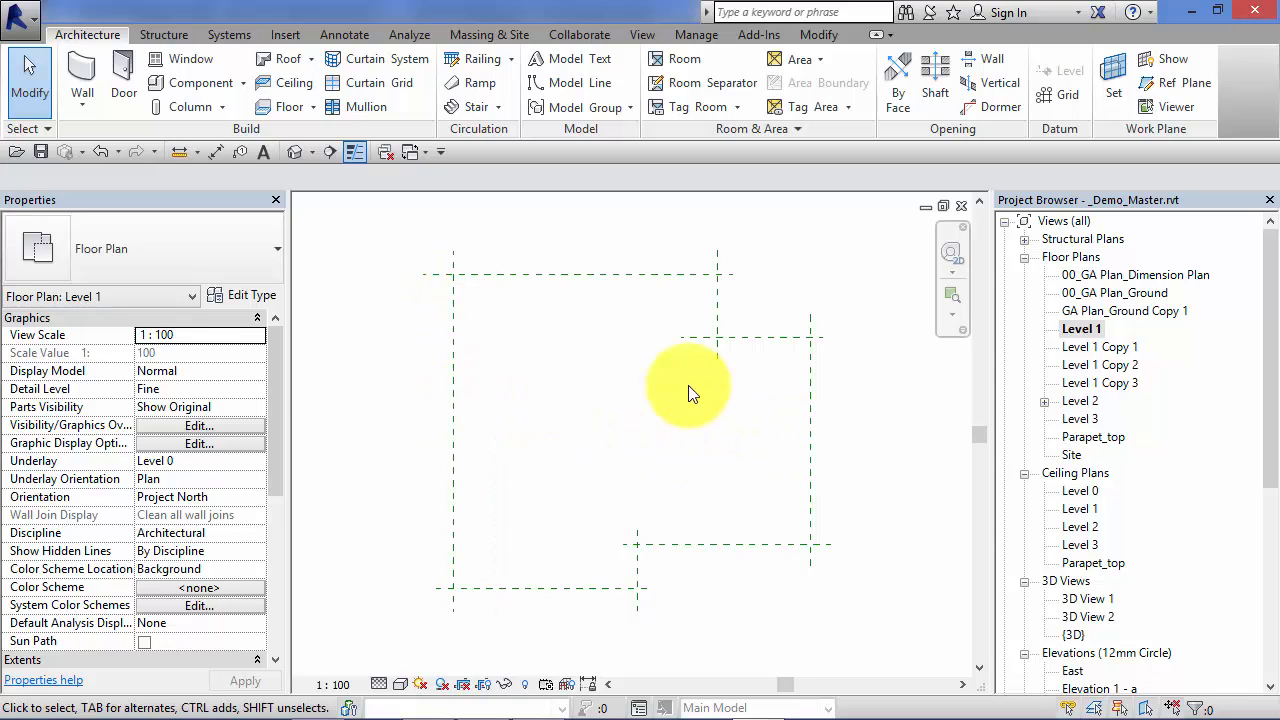
left_click(453, 417)
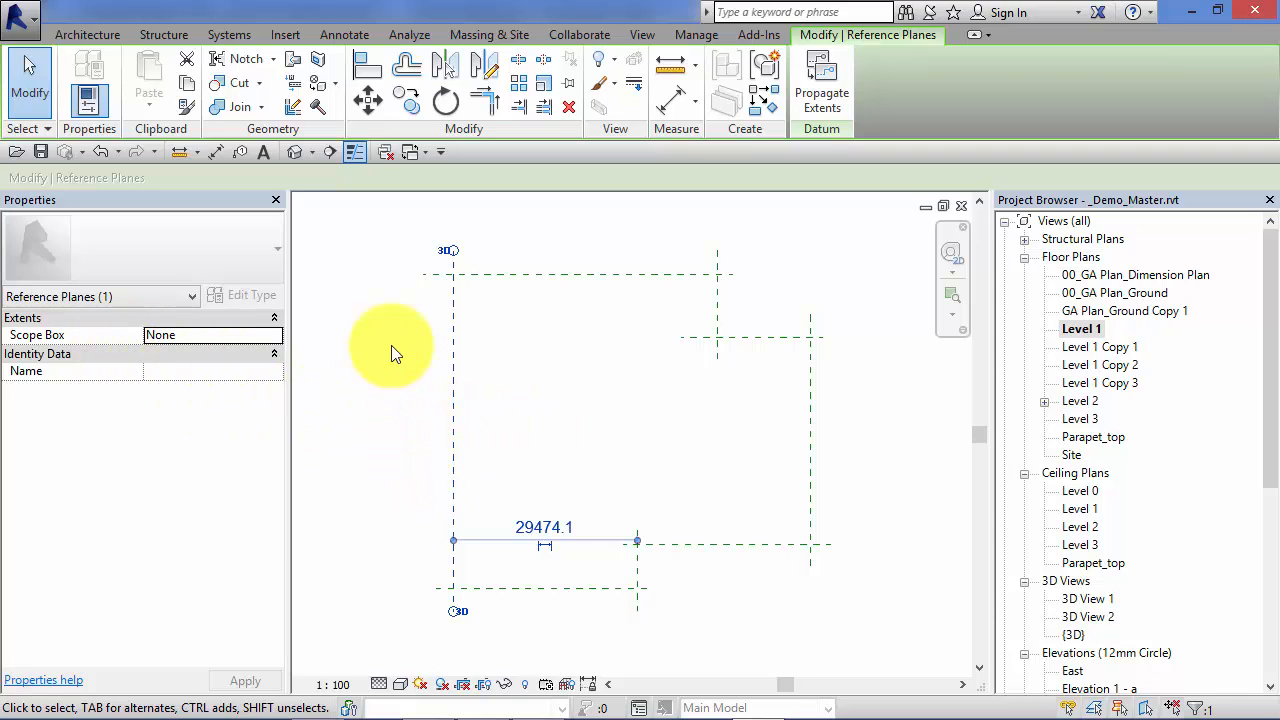
left_click(812, 426)
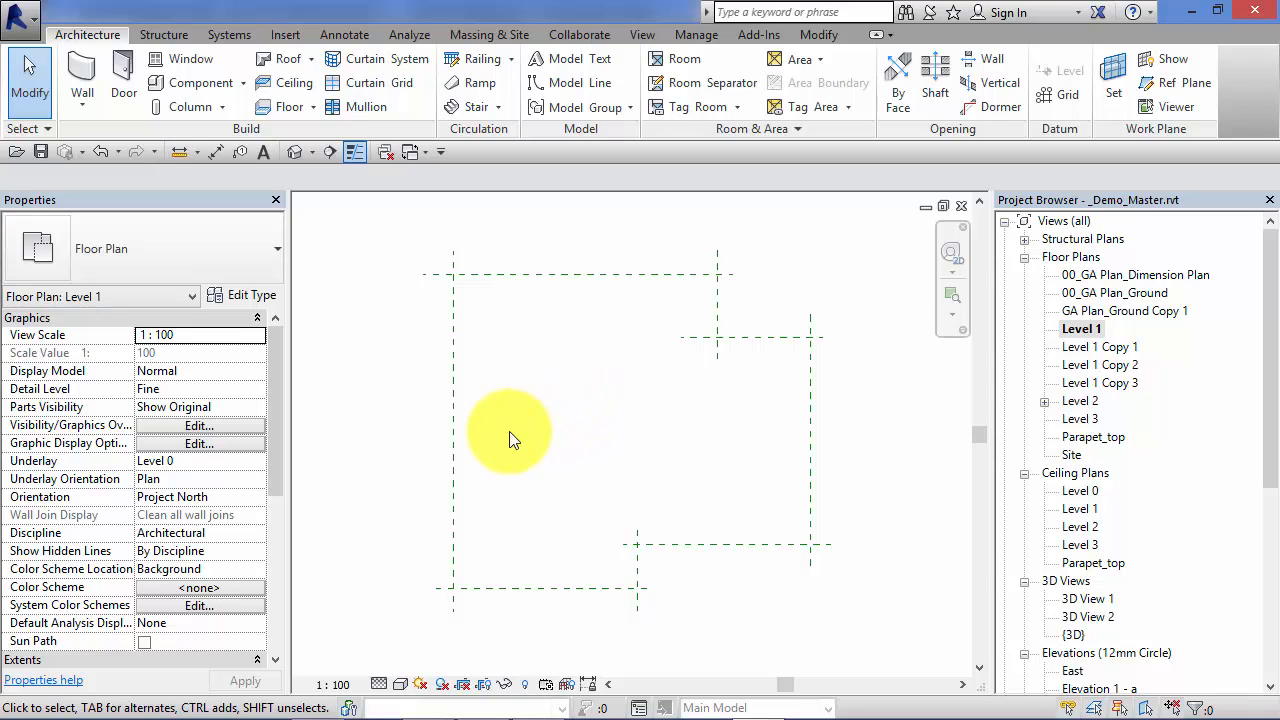
Step: Name the long west vertical reference plane "start of roof"
left_click(451, 440)
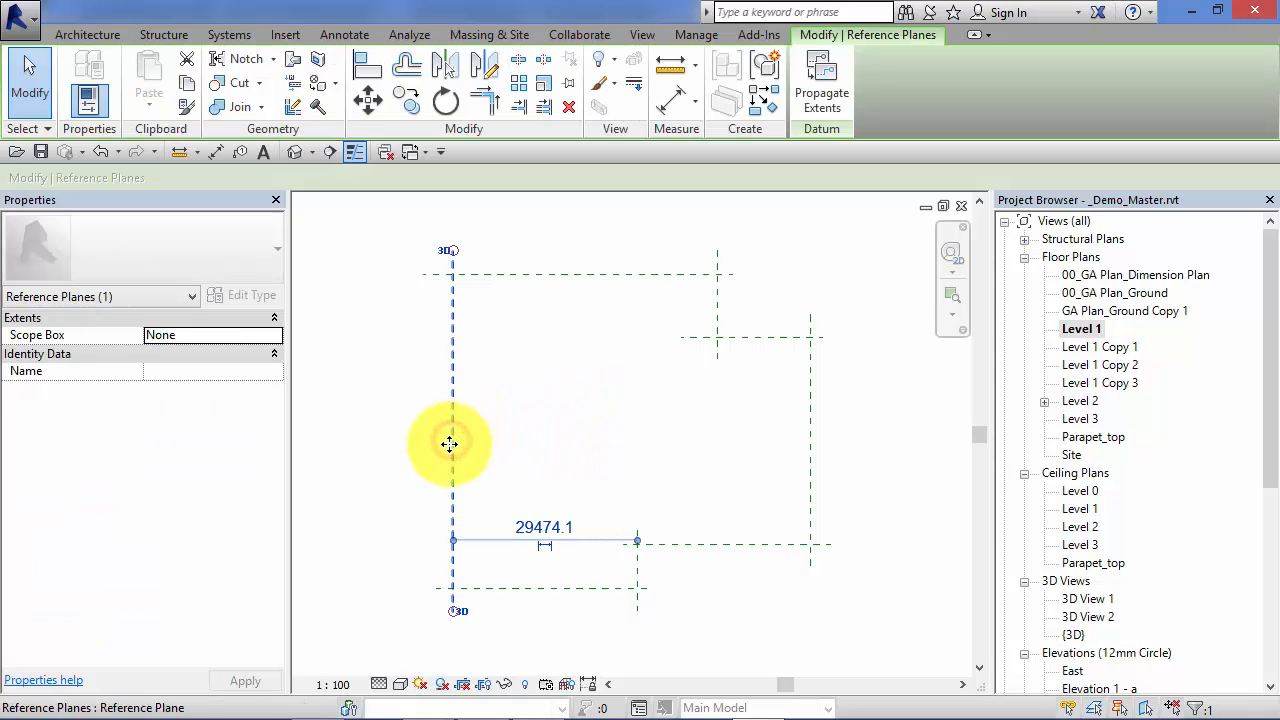
left_click(160, 370)
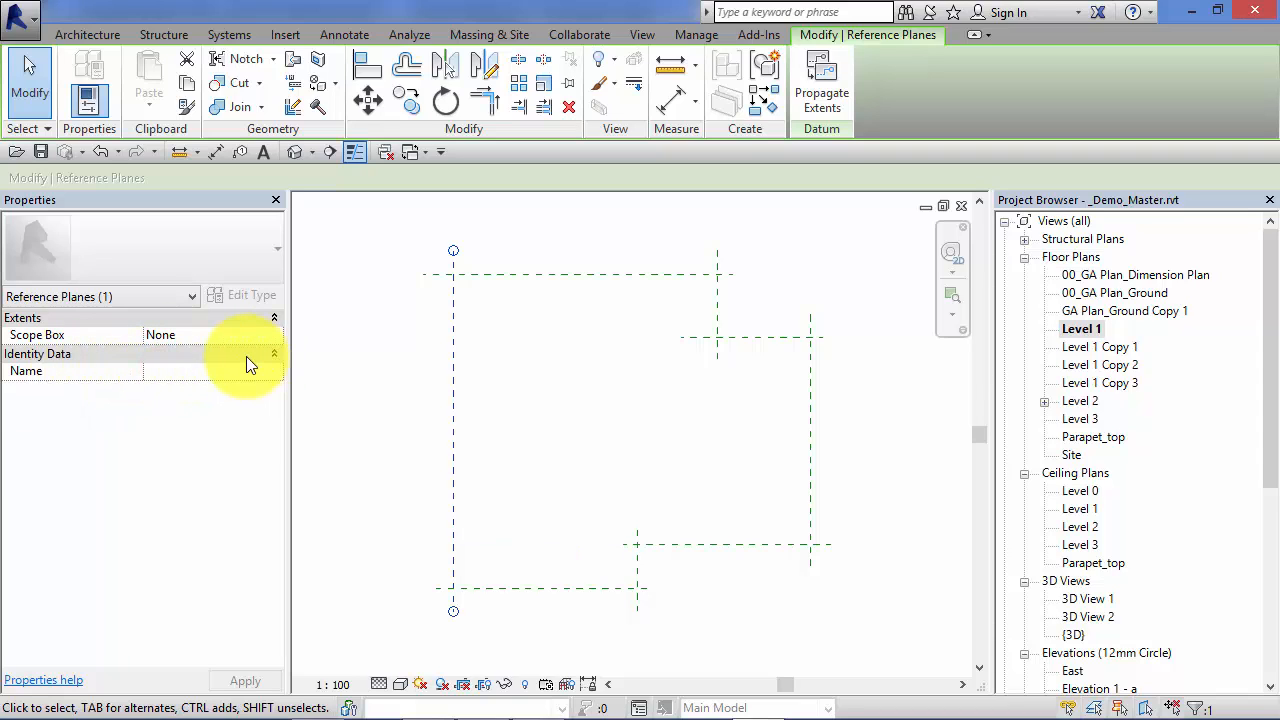
type("start of roof")
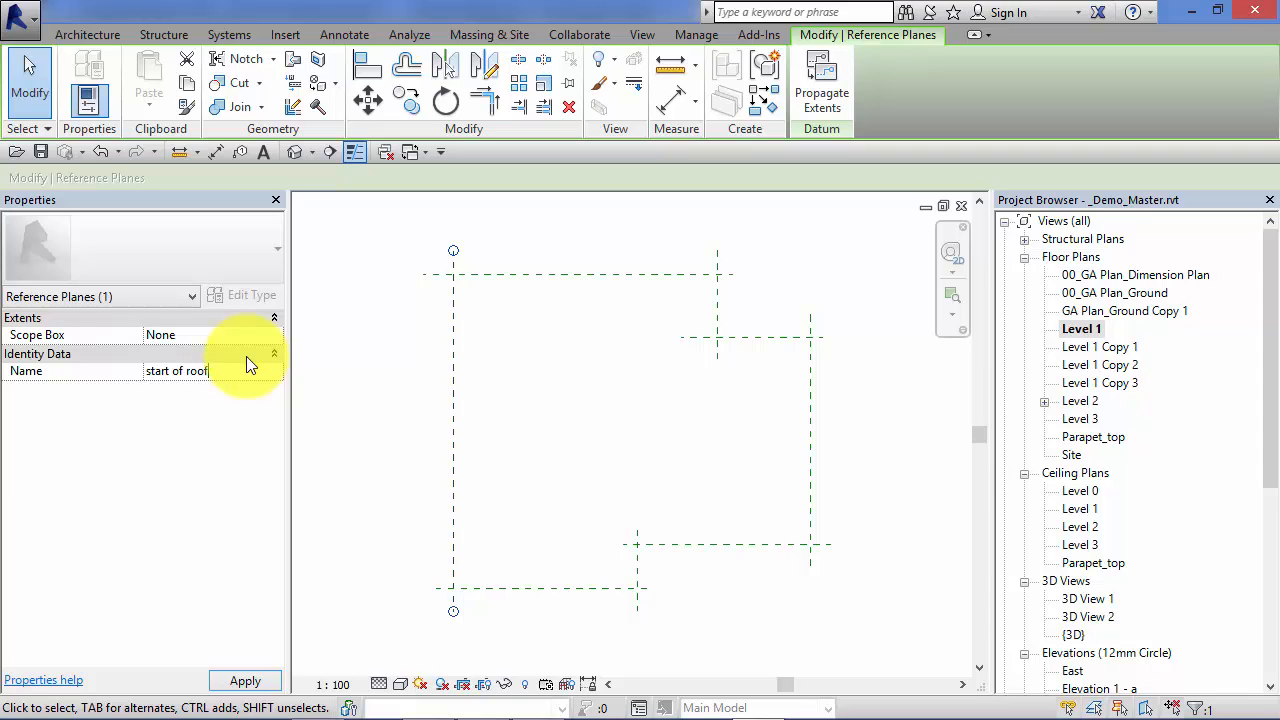
key("Return")
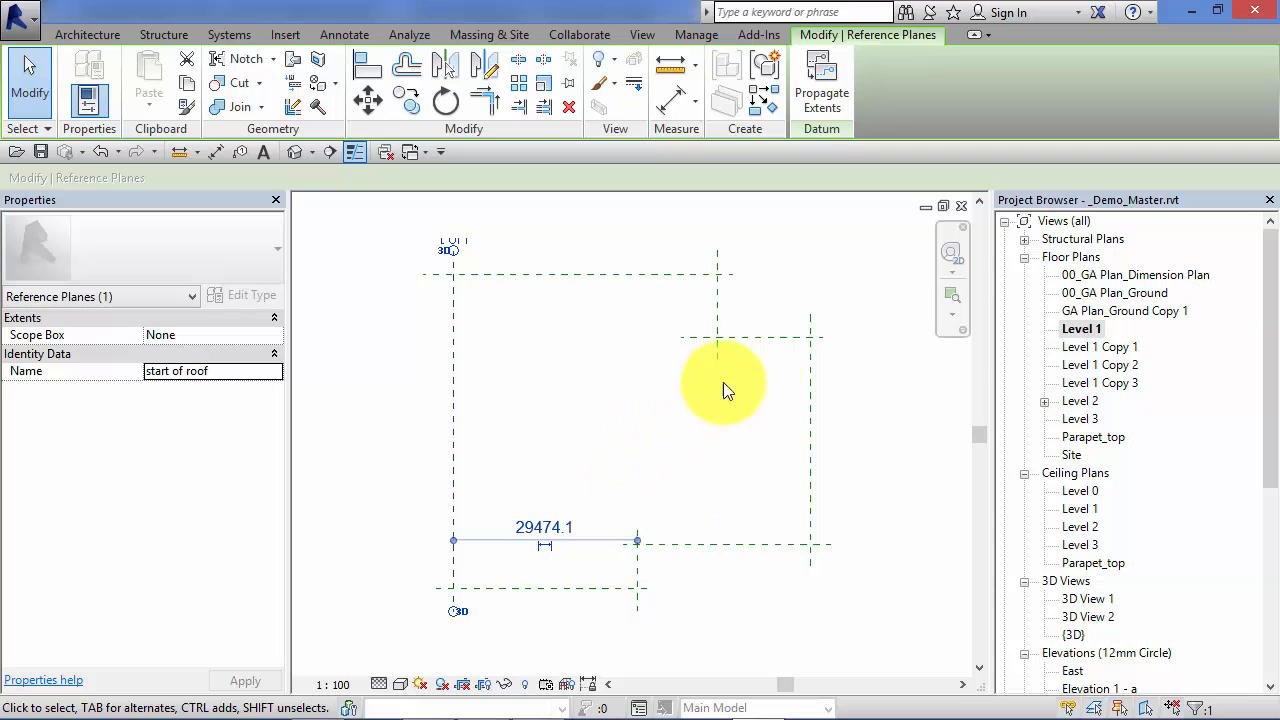
Step: Name the long east vertical reference plane "end of roof"
left_click(810, 448)
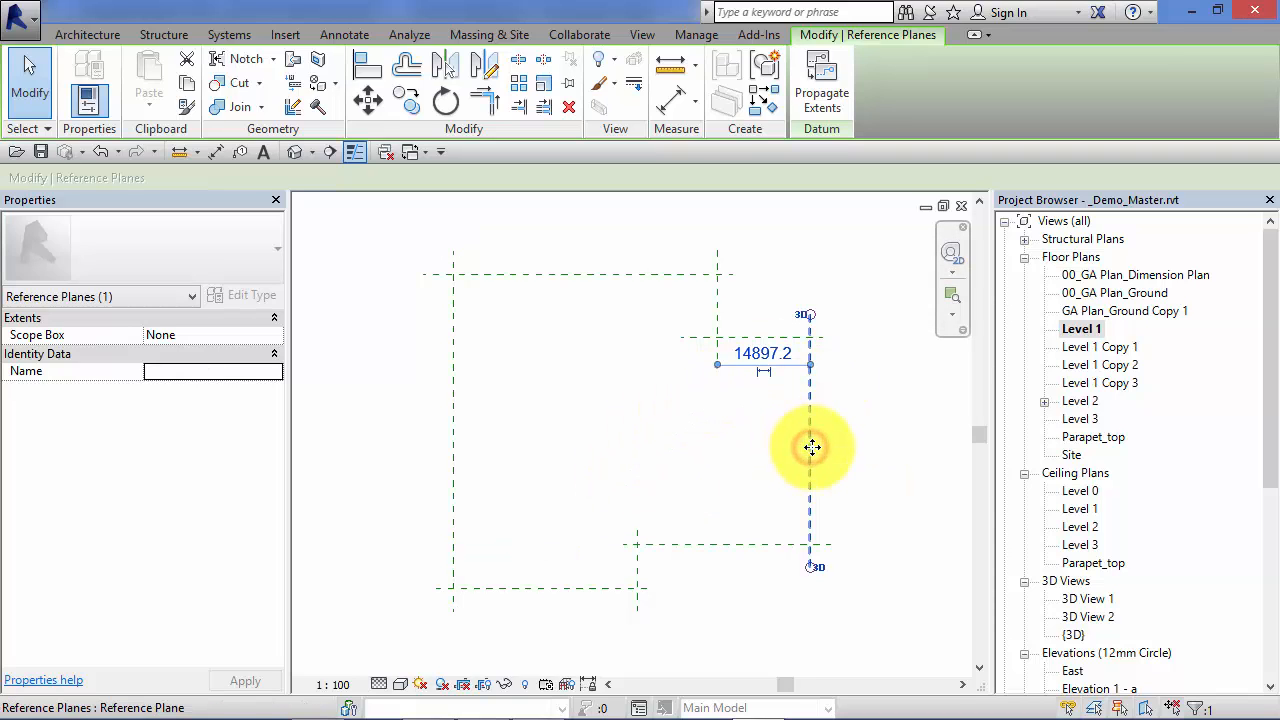
left_click(175, 372)
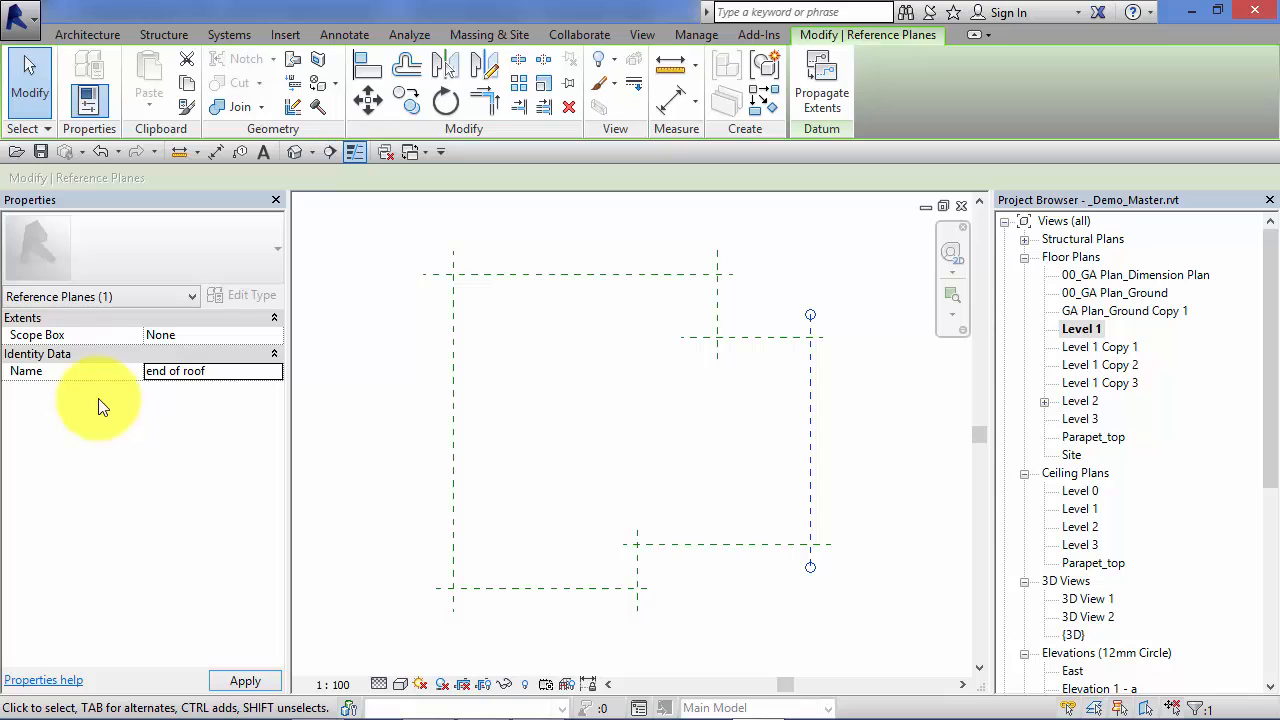
left_click(519, 425)
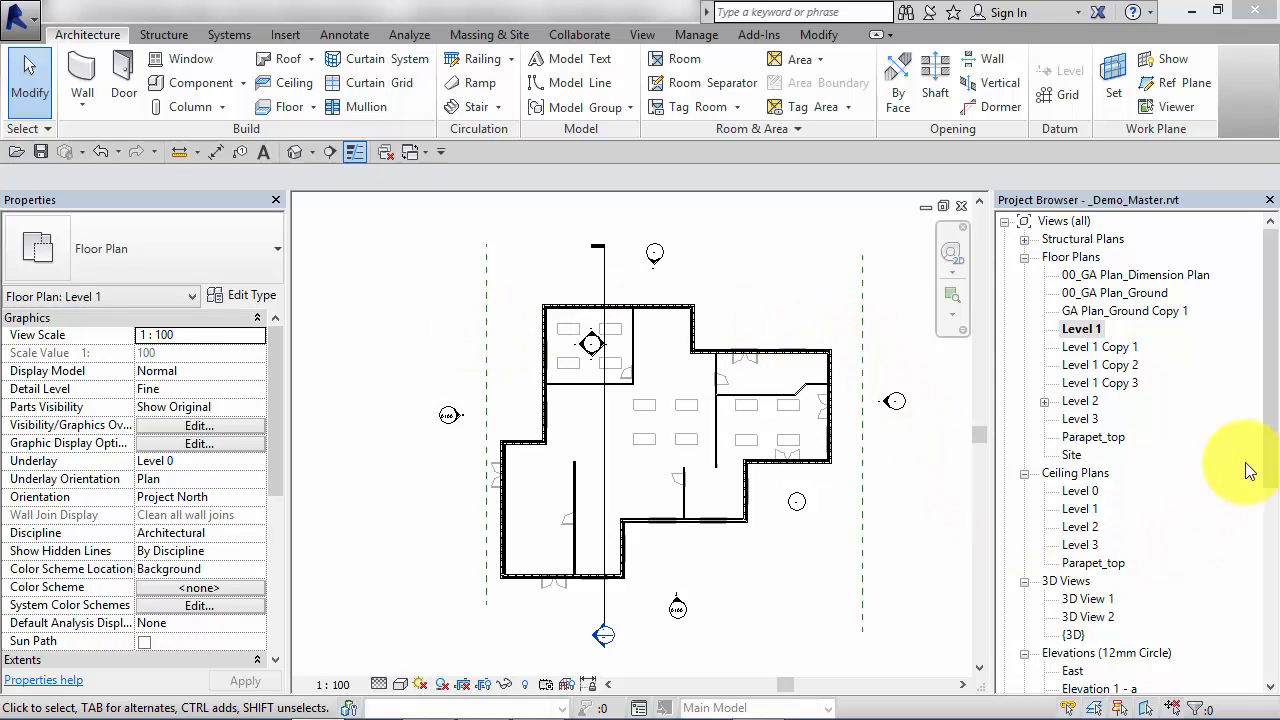
Step: Open the South elevation of the building
left_click_drag(1270, 453, 1262, 586)
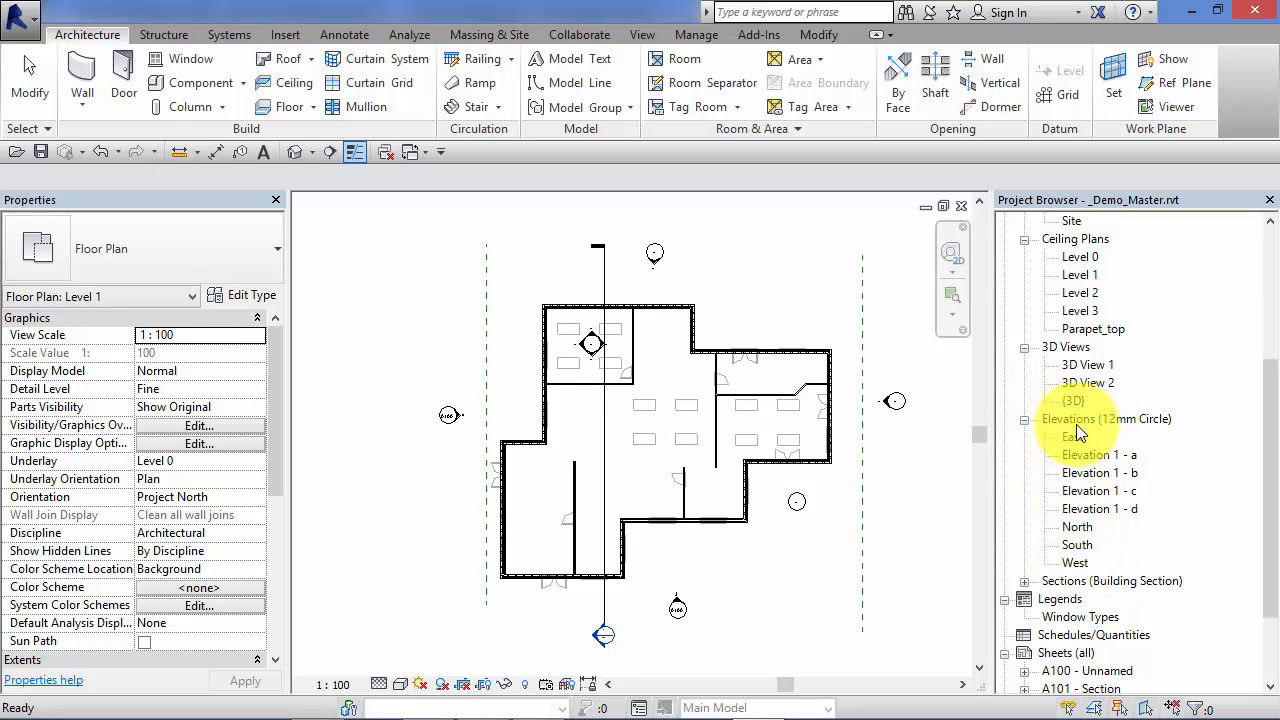
double_click(1078, 548)
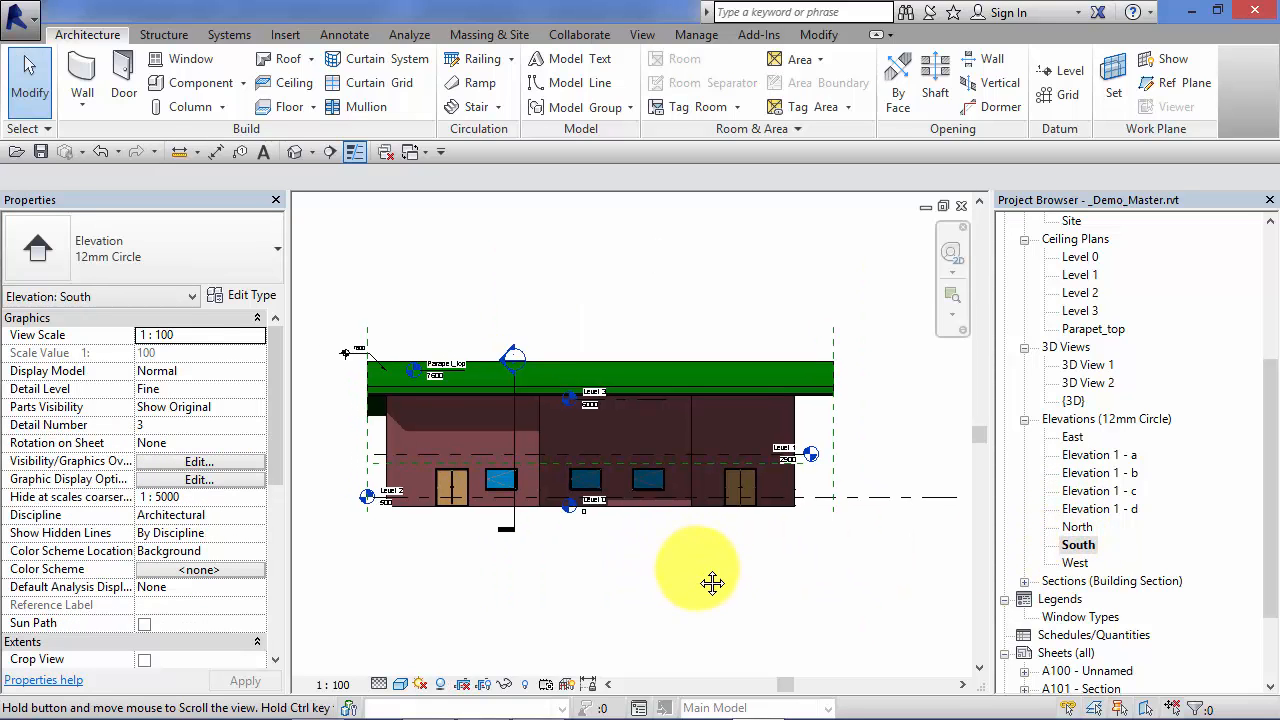
middle_click_drag(712, 584, 714, 557)
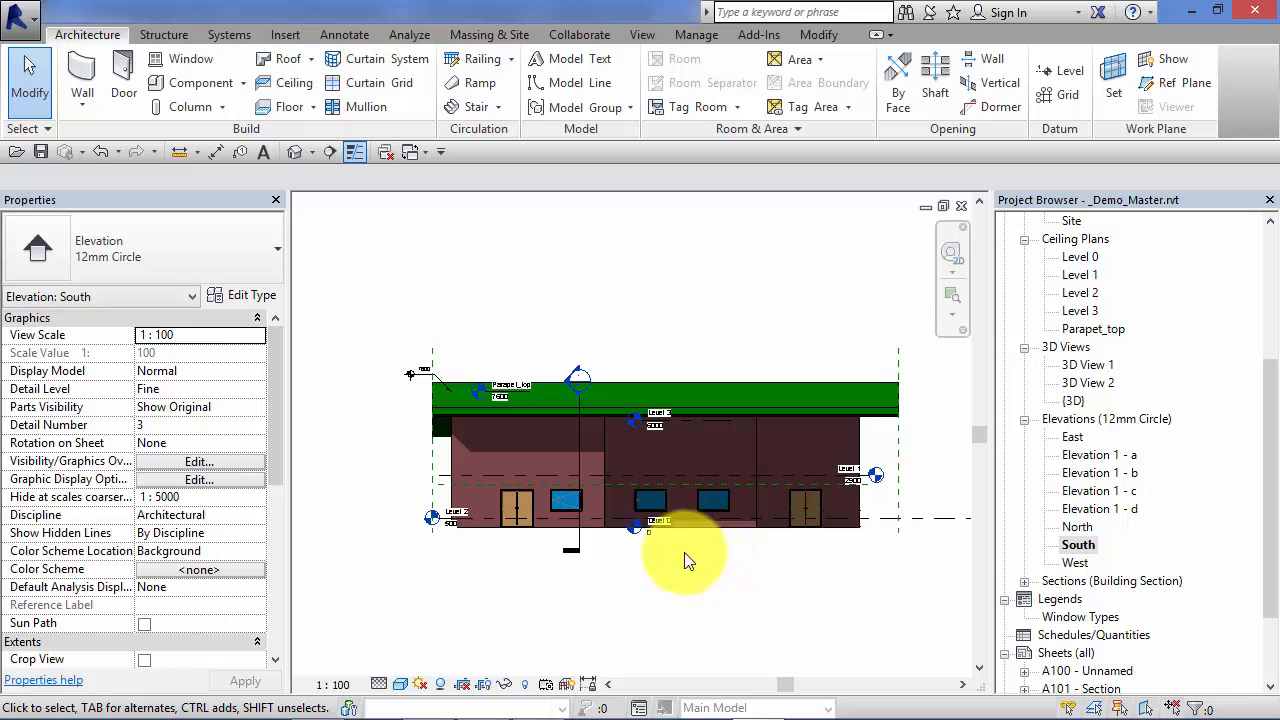
Step: Examine both ends of the green roof against the vertical reference planes in the South elevation
scroll(345, 463, "up", 4)
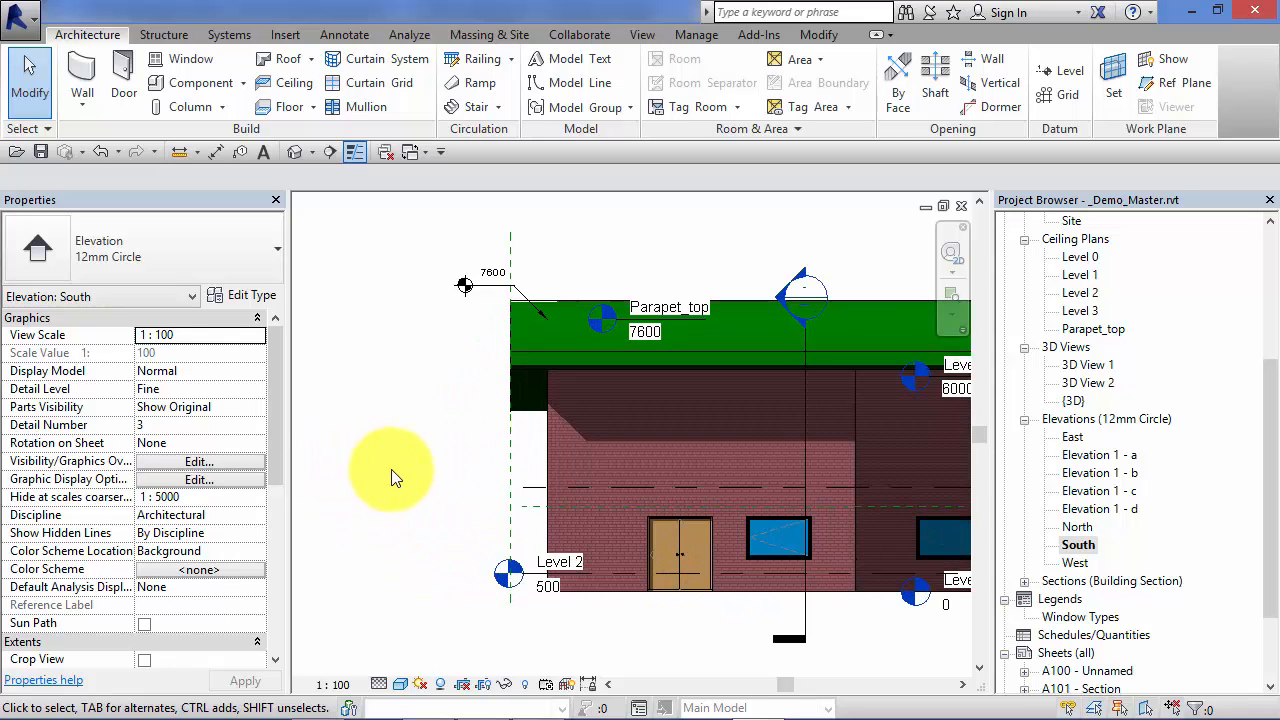
middle_click_drag(419, 487, 365, 513)
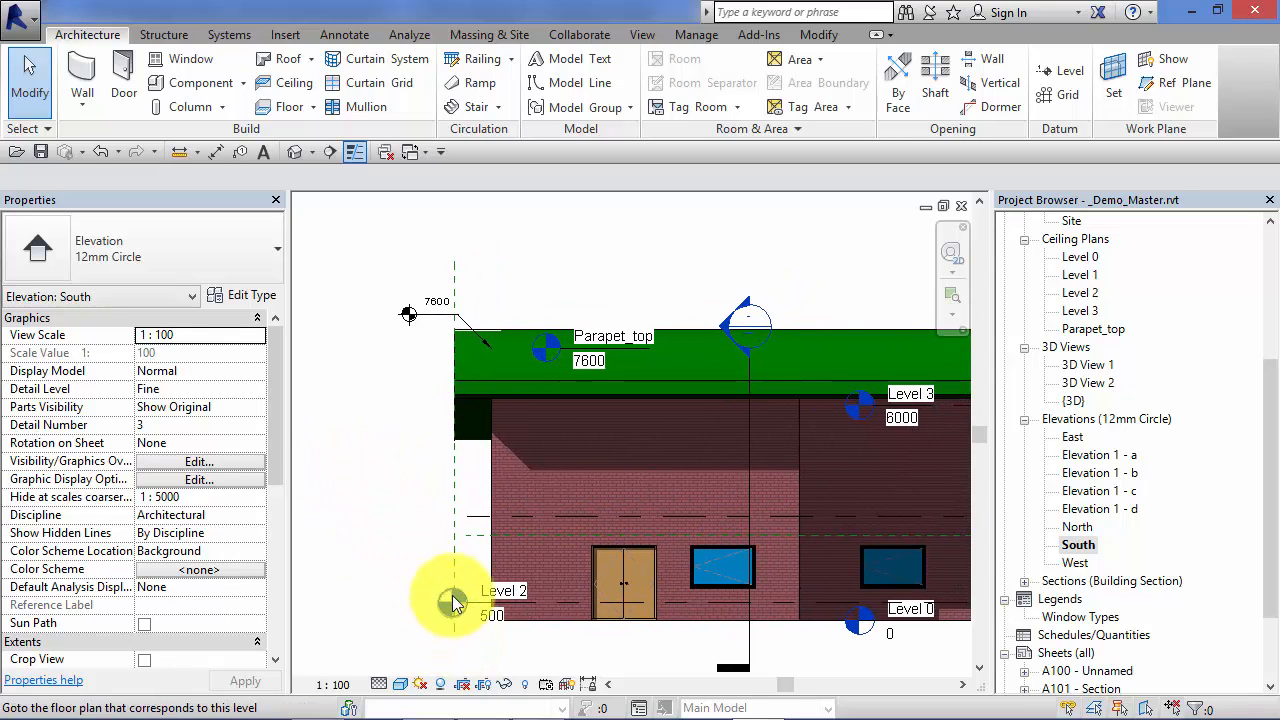
scroll(384, 350, "down", 4)
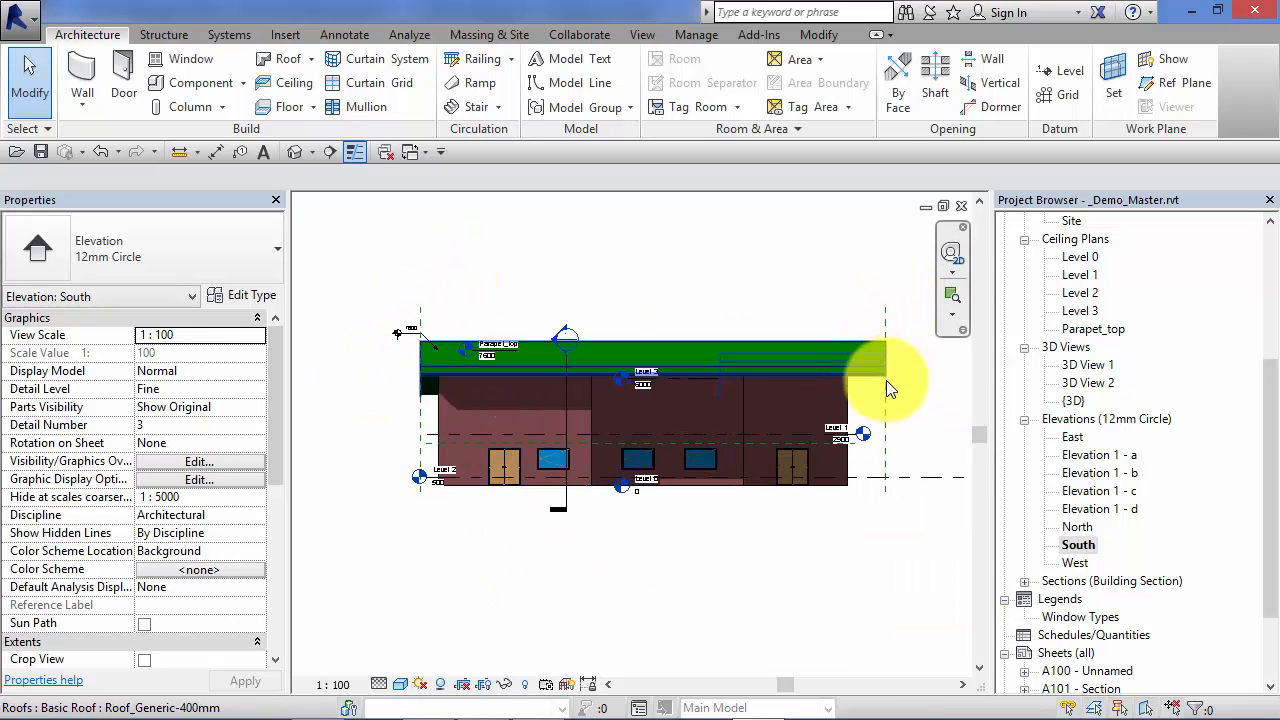
scroll(402, 352, "up", 3)
scroll(406, 358, "up", 3)
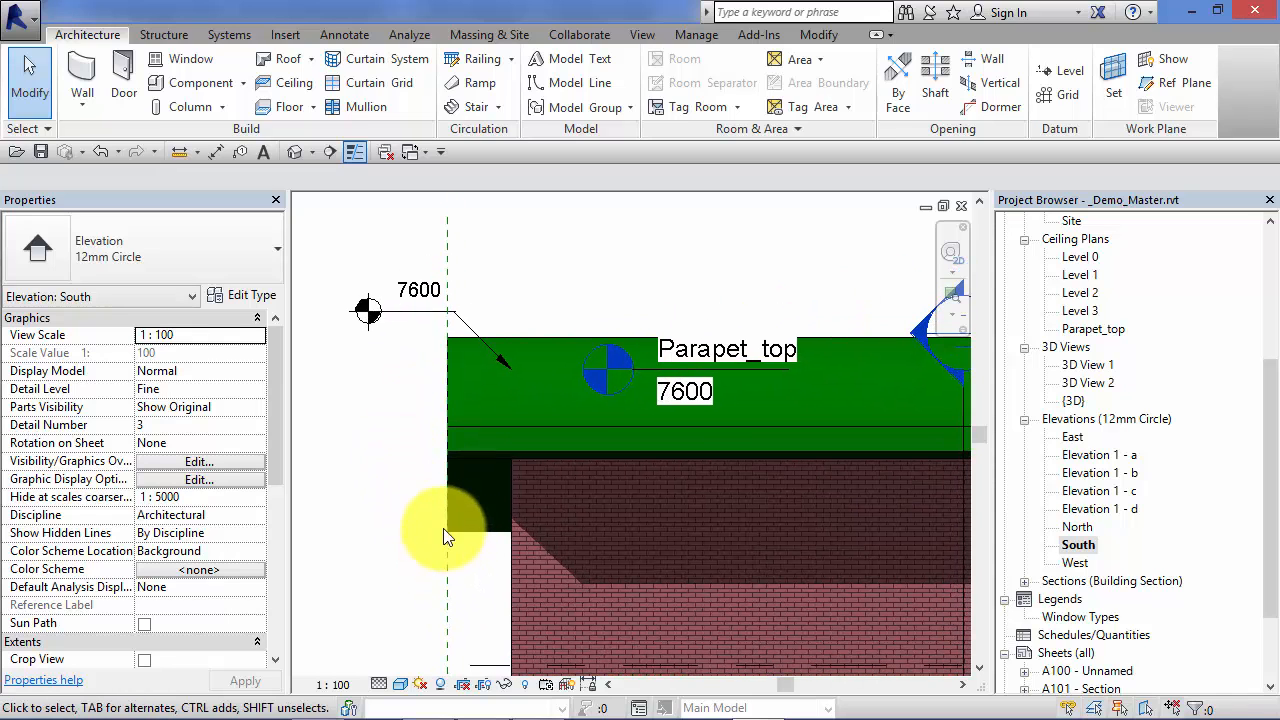
scroll(440, 348, "down", 3)
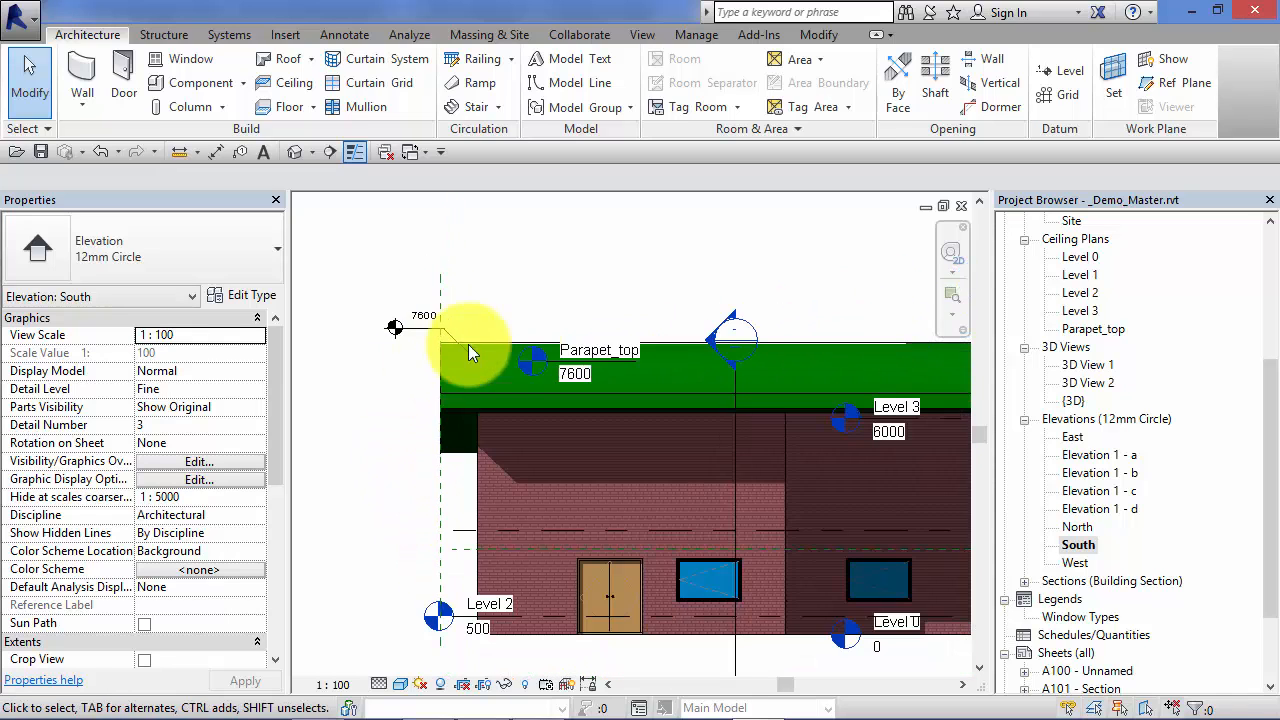
middle_click_drag(526, 295, 814, 324)
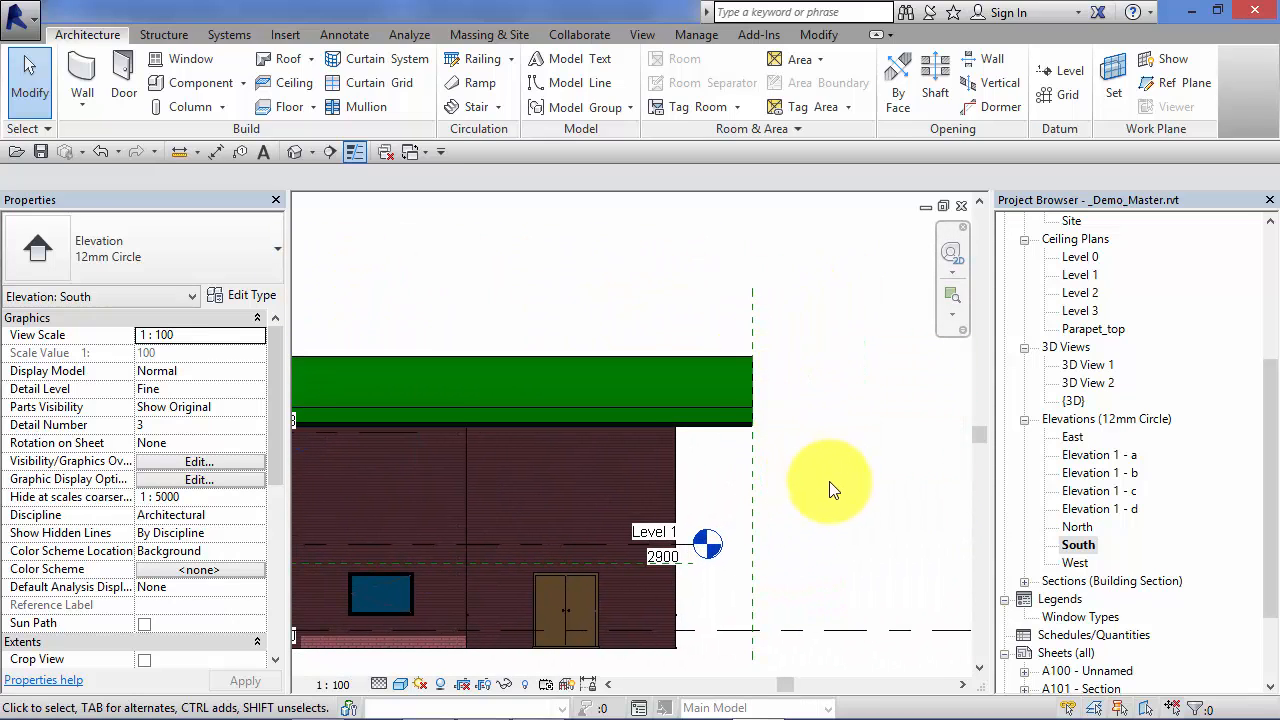
scroll(837, 491, "down", 3)
middle_click_drag(837, 497, 984, 484)
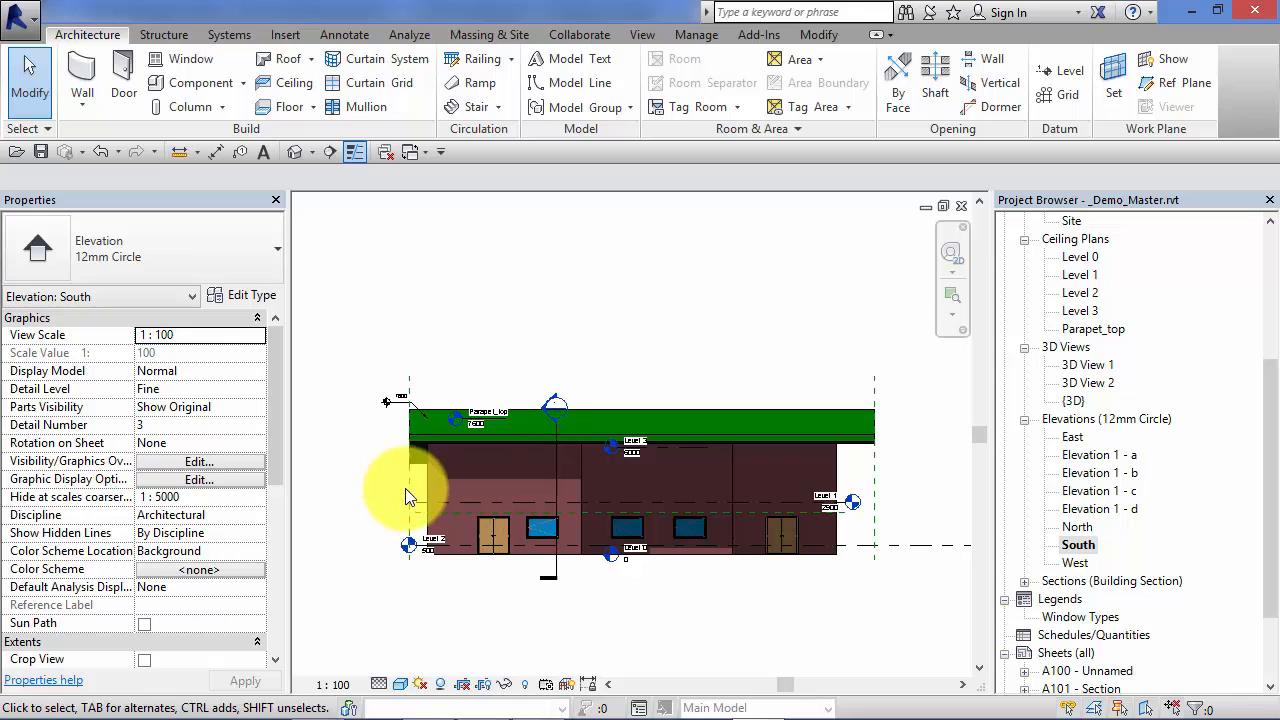
scroll(401, 488, "up", 2)
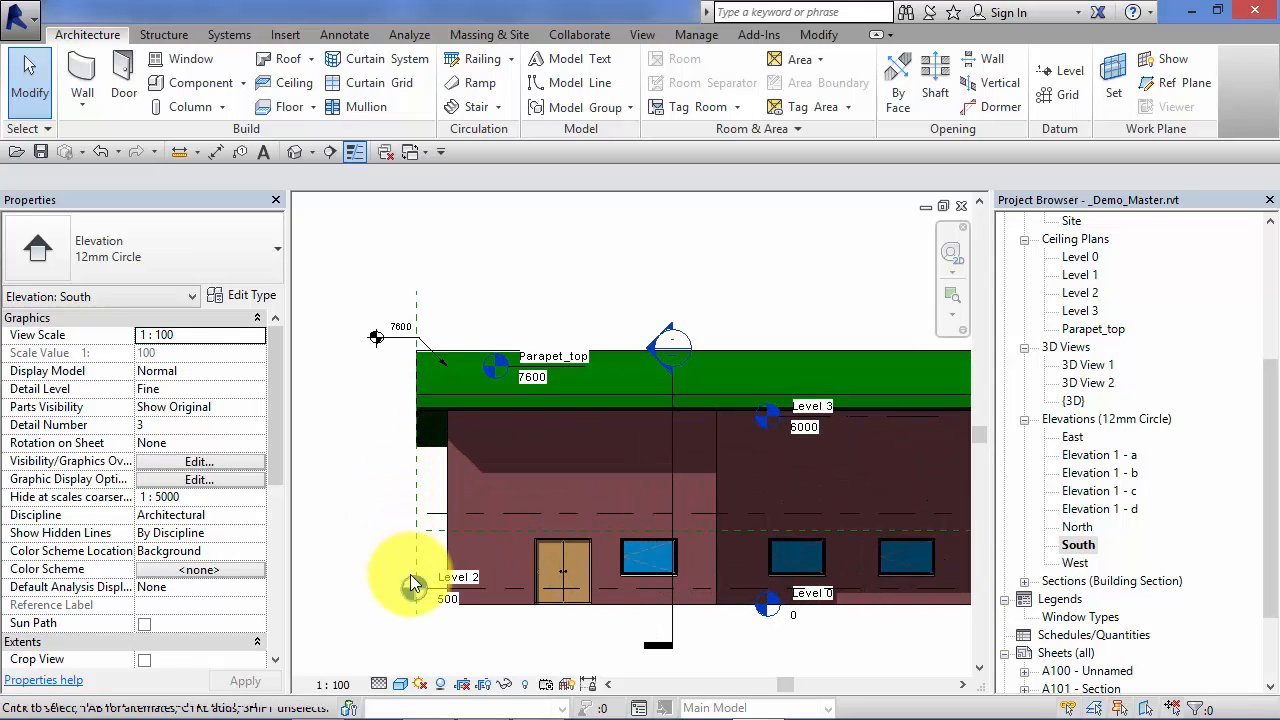